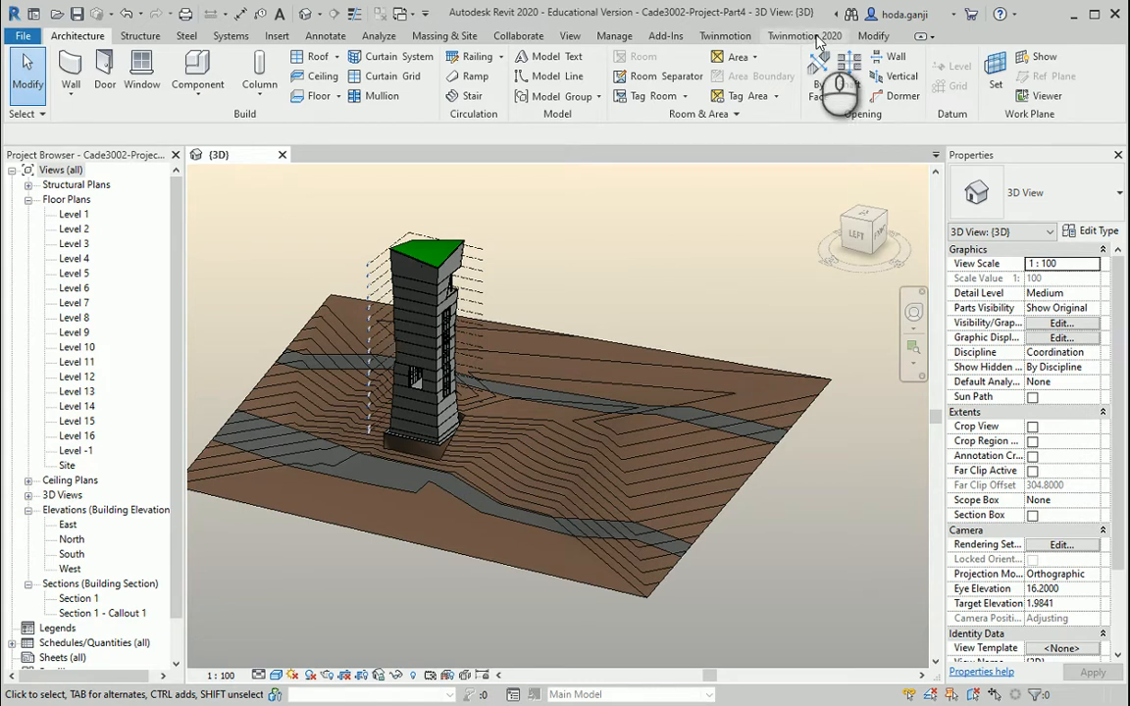
Open the Twinmotion export settings for the 3D model and close them without exporting.
click(809, 36)
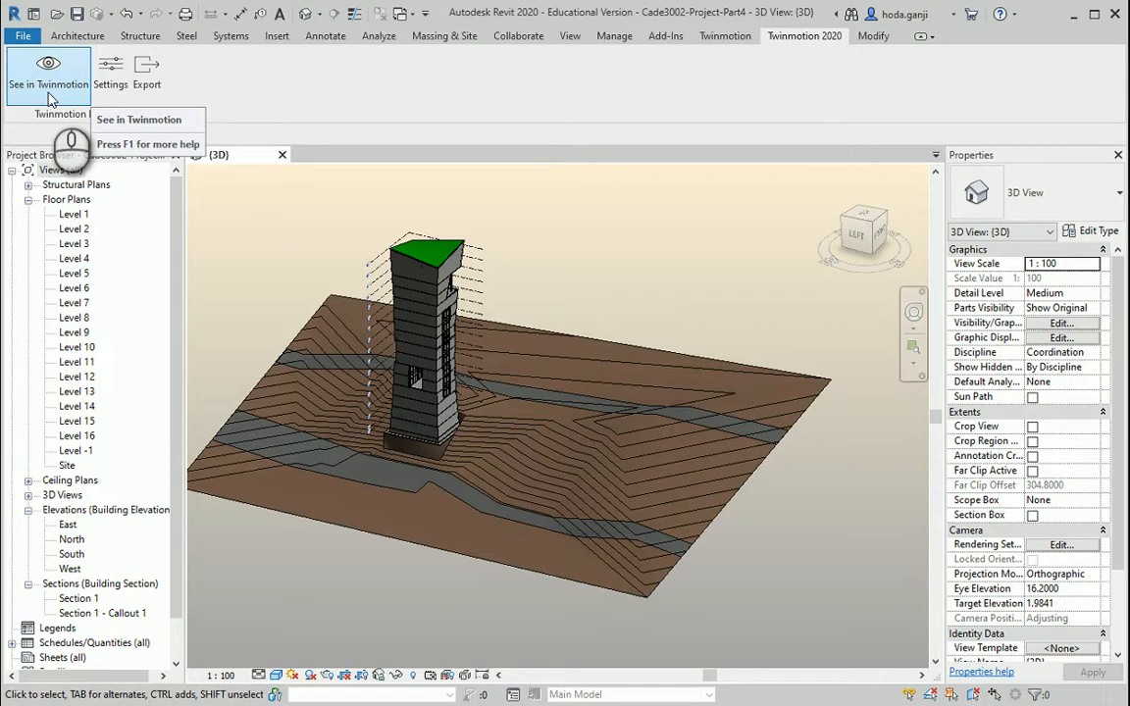
click(145, 78)
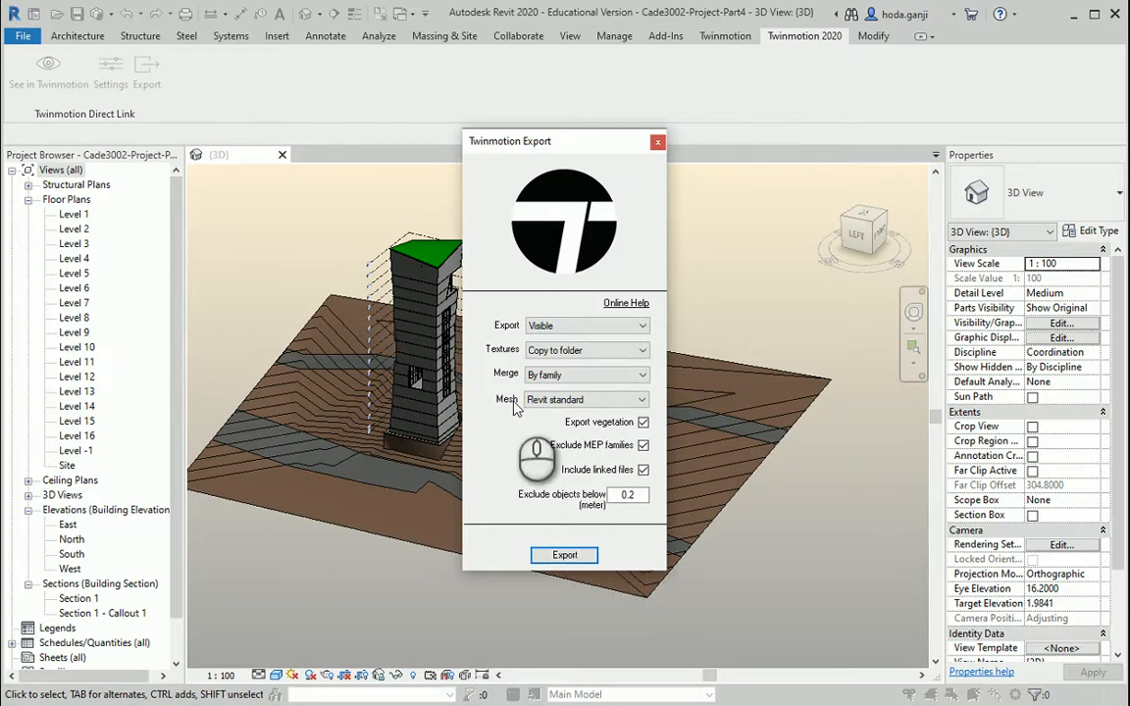
click(657, 142)
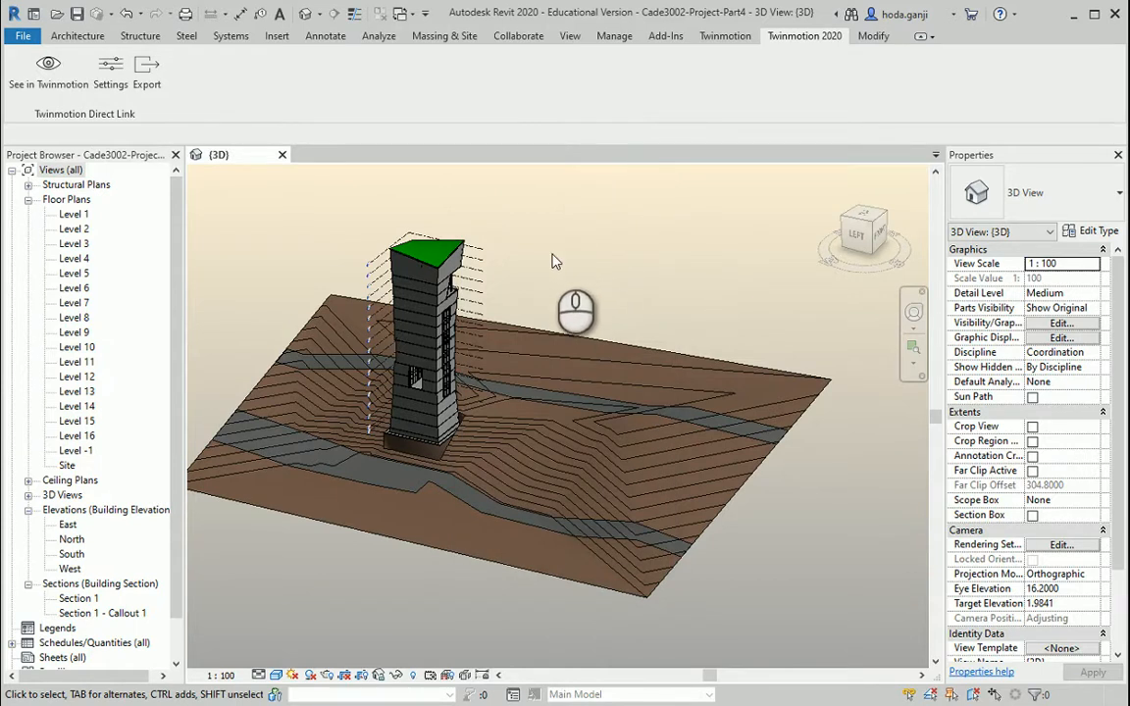
Send the Revit model to Twinmotion through Direct Link as a new project and dismiss the welcome window.
click(47, 65)
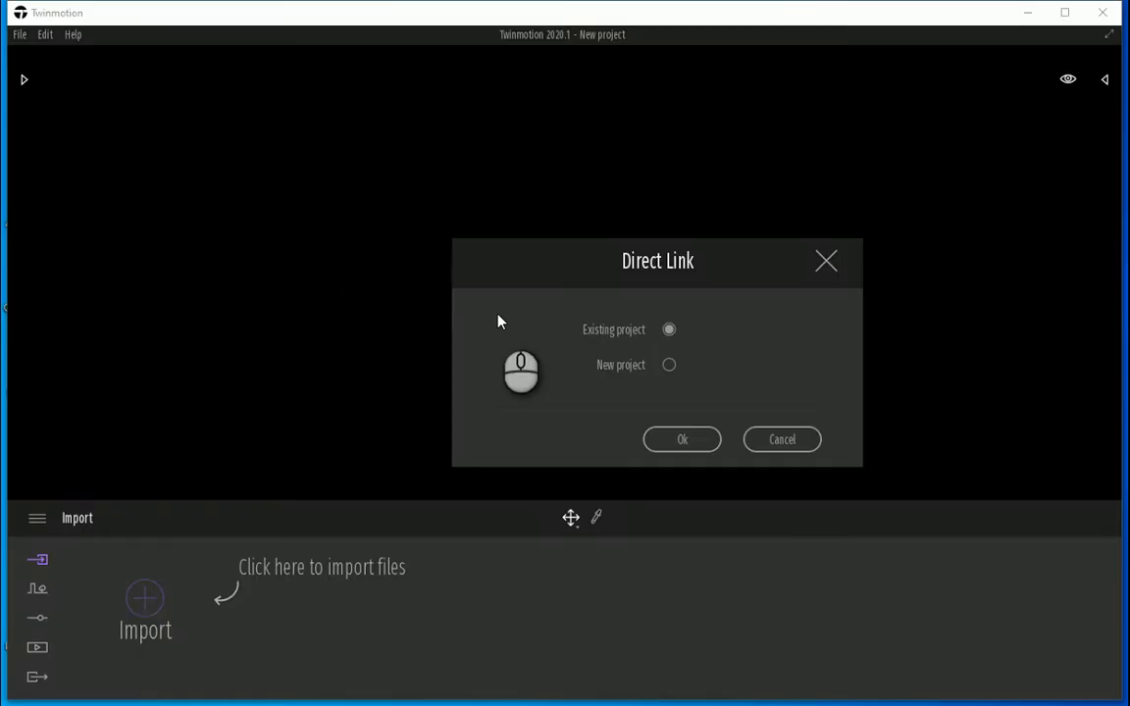
click(668, 366)
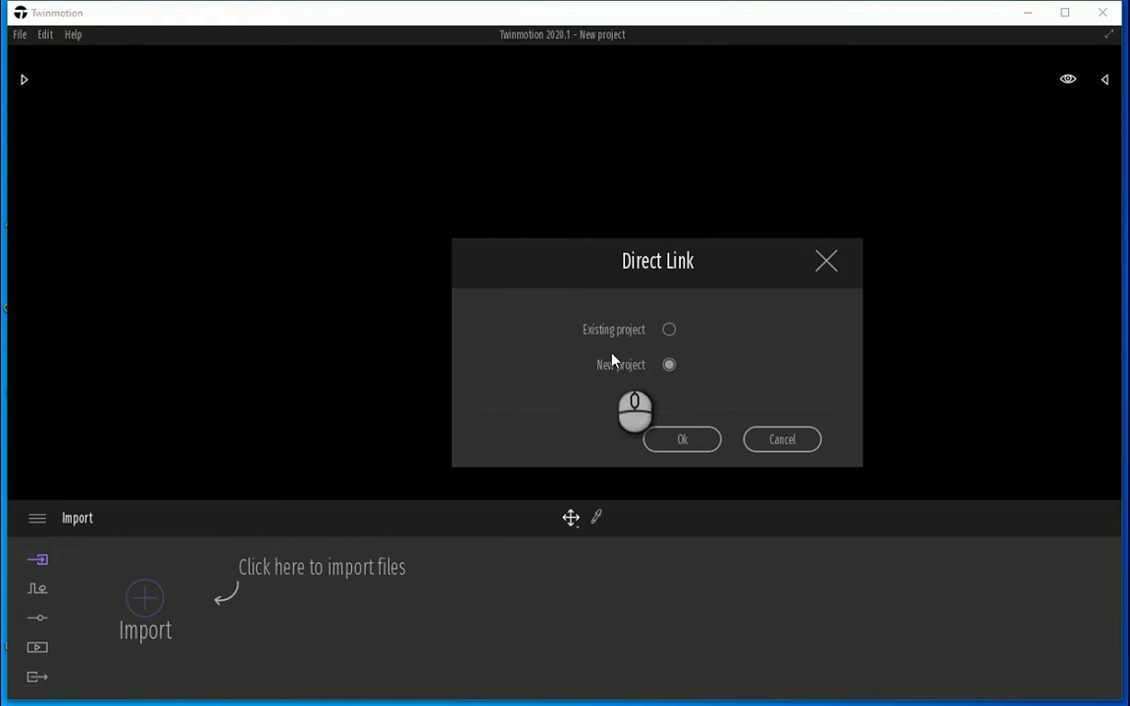
click(673, 442)
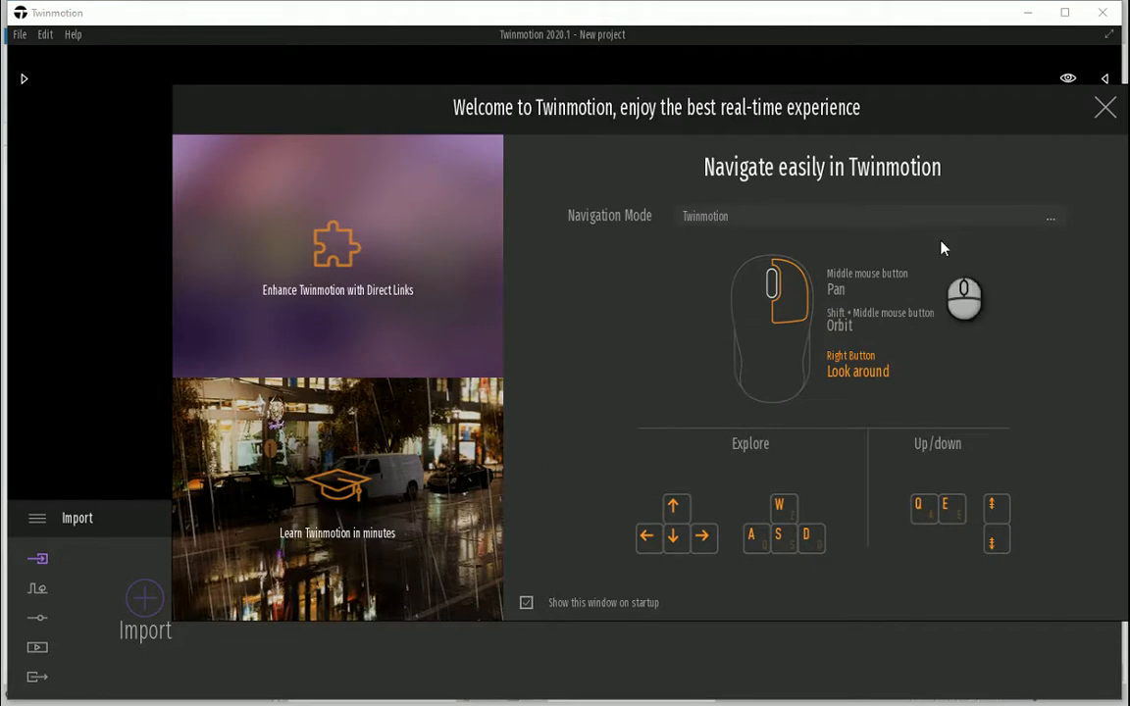
click(1104, 109)
Lower the large default ground surface so that it sits beneath the imported tower's site terrain.
scroll(650, 333, down, 5)
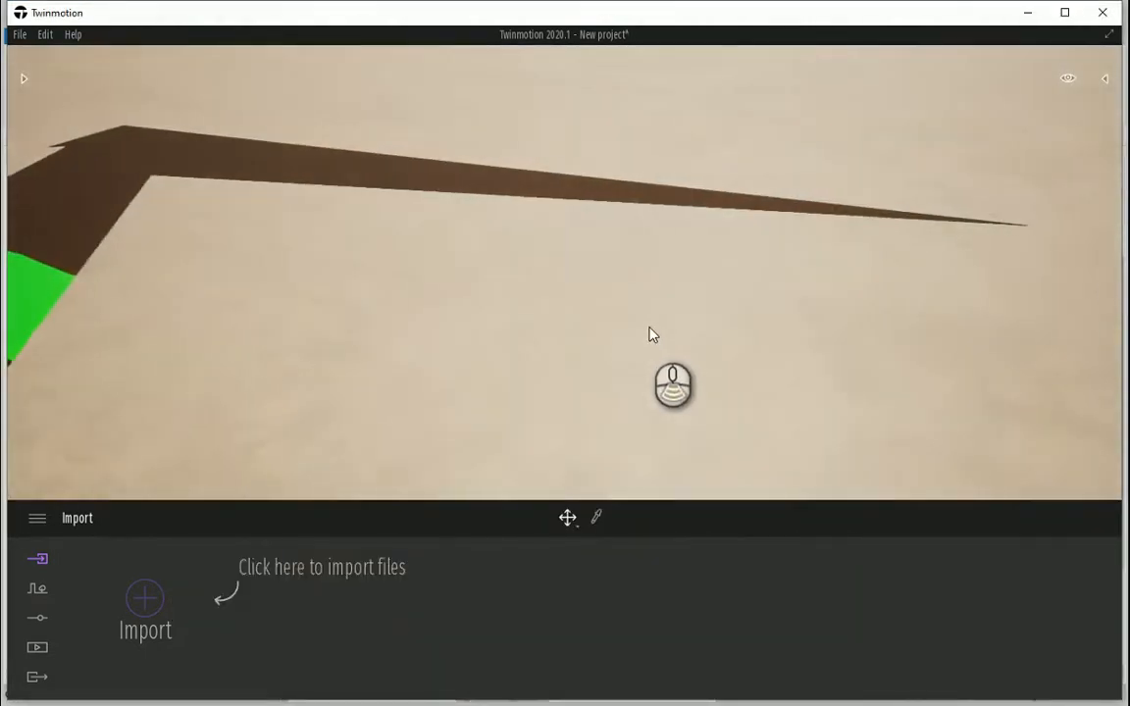
scroll(659, 335, down, 5)
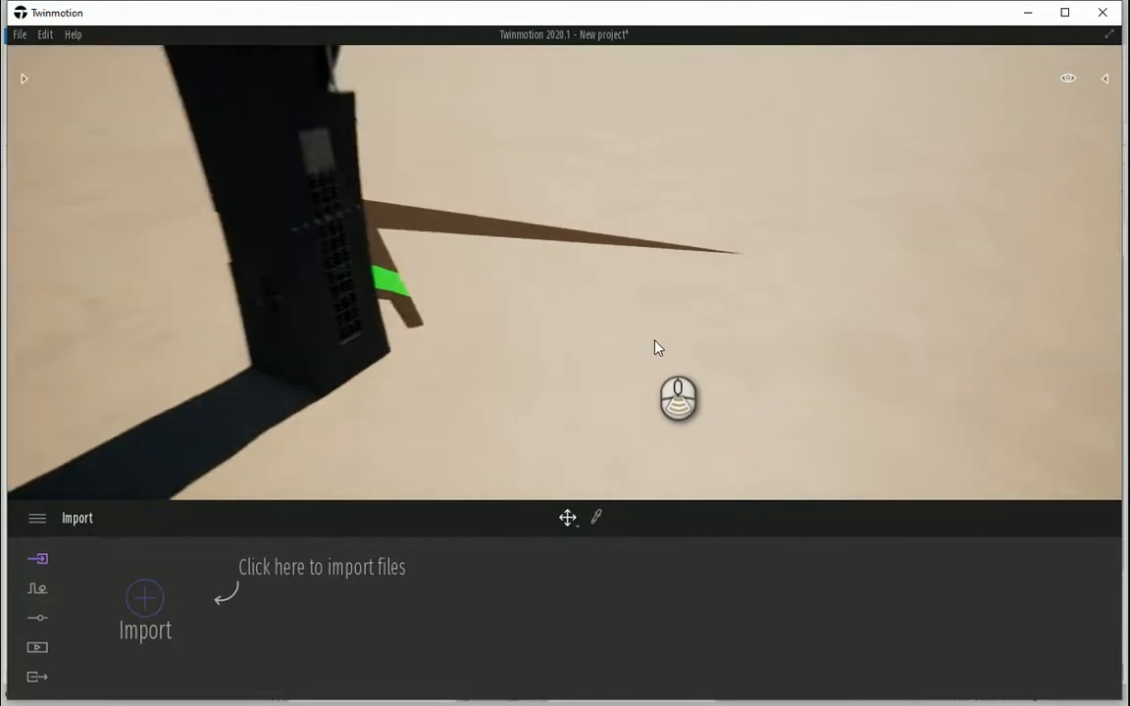
mouse_move(614, 364)
middle_down()
mouse_move(606, 375)
mouse_move(618, 383)
middle_up()
scroll(617, 384, up, 1)
scroll(506, 279, down, 2)
scroll(506, 285, down, 2)
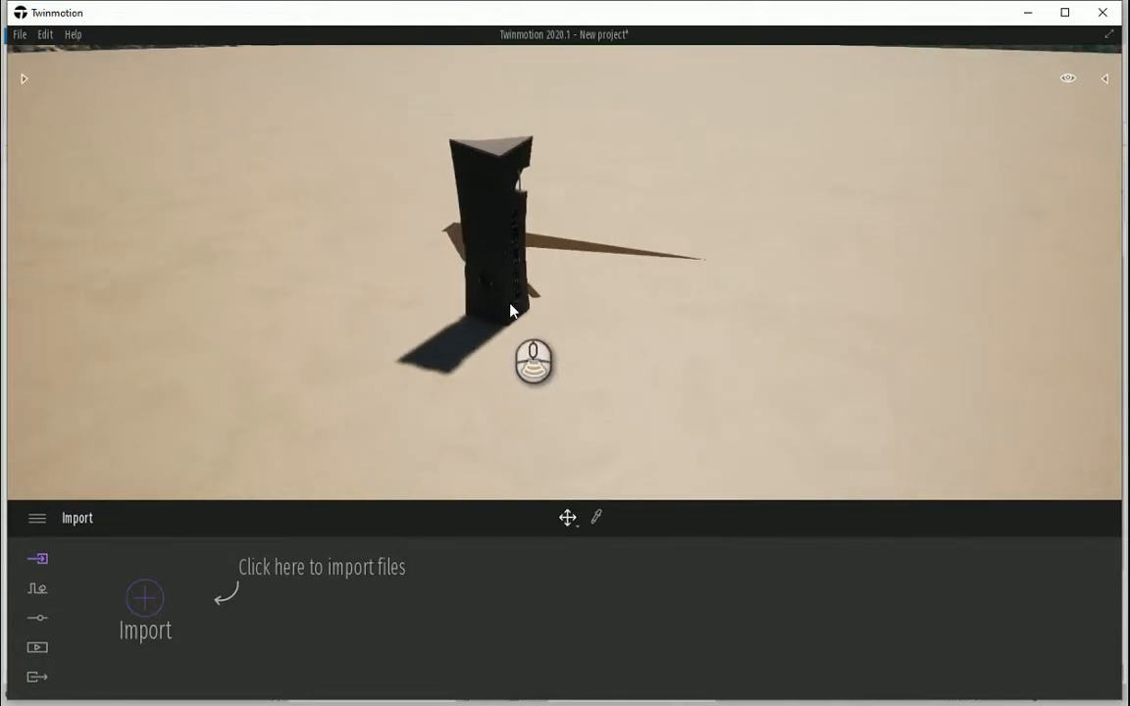
drag(643, 374, 635, 402)
right_drag(637, 363, 642, 365)
click(980, 424)
scroll(573, 304, down, 3)
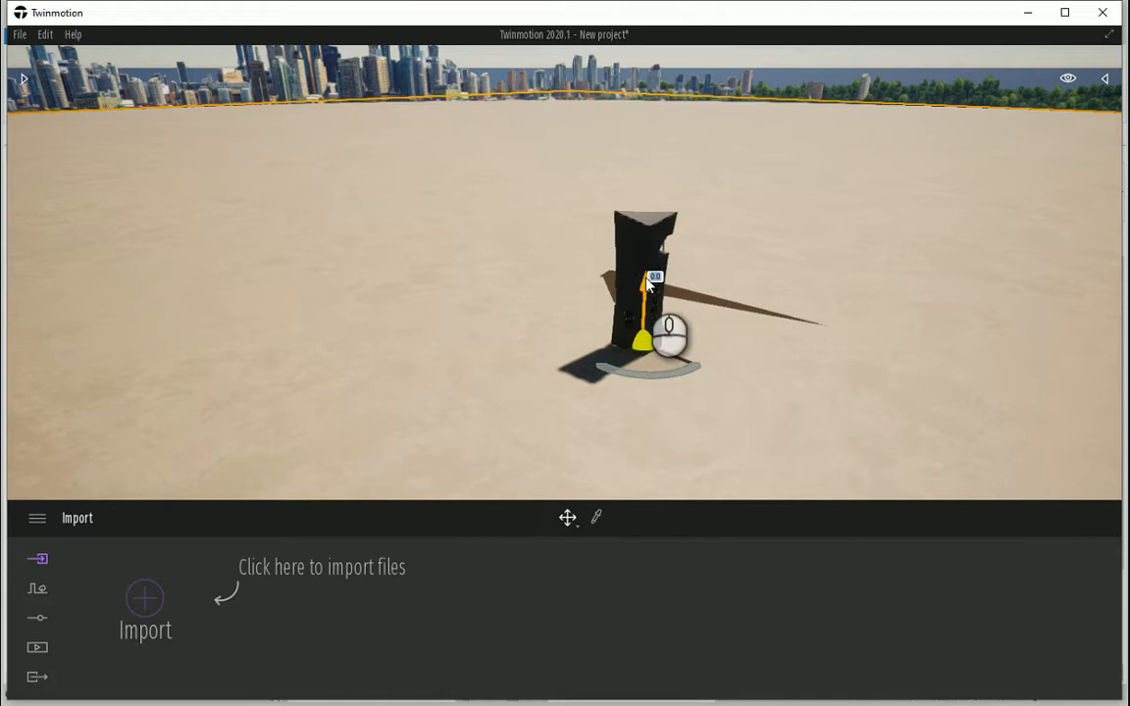
drag(637, 291, 642, 324)
Reselect the default ground and raise it slightly towards the underside of the site terrain.
middle_drag(687, 368, 686, 368)
click(686, 367)
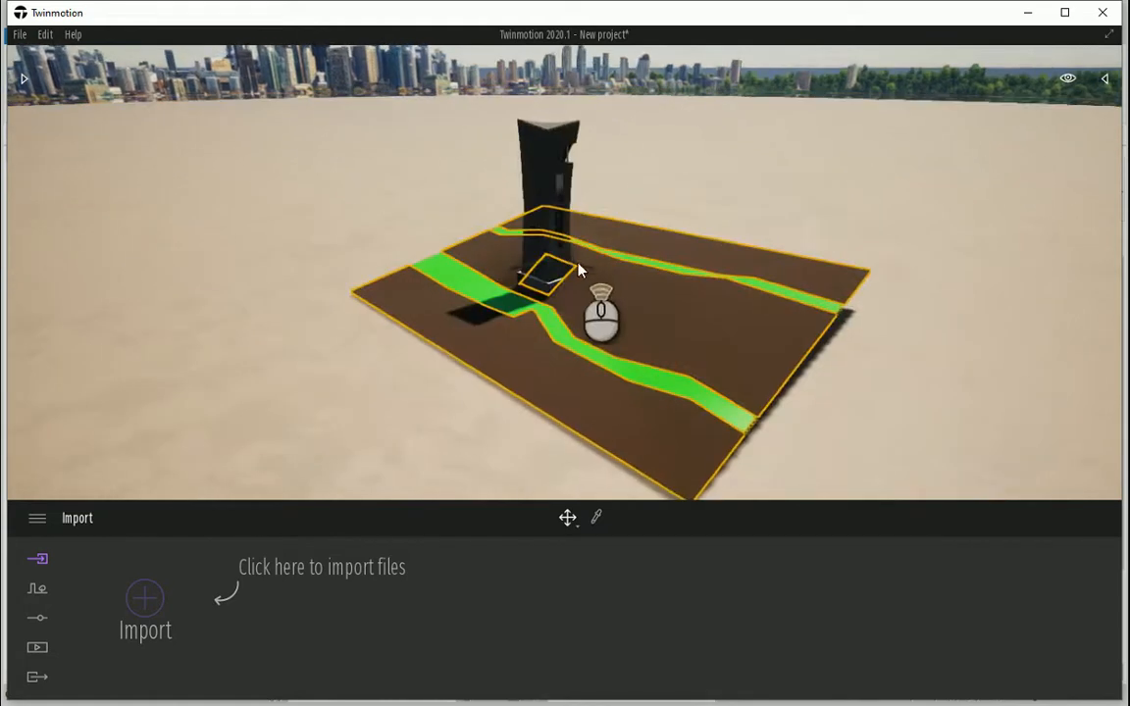
click(690, 192)
scroll(541, 233, up, 2)
scroll(541, 233, up, 4)
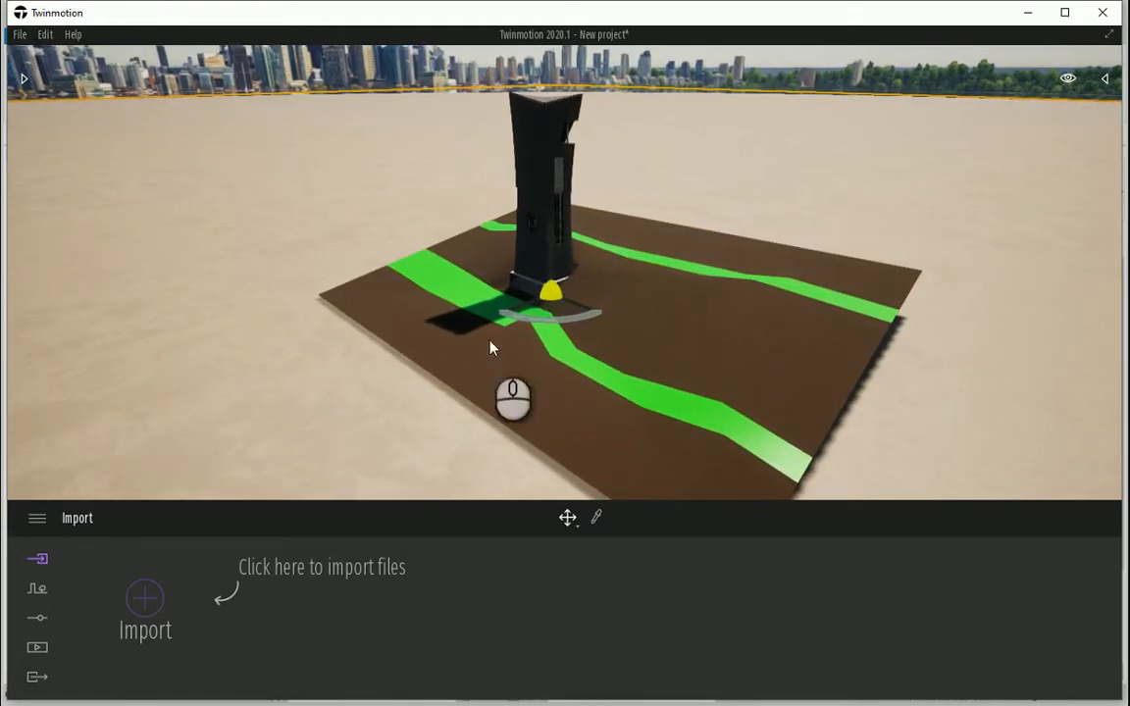
mouse_move(554, 271)
drag(552, 272, 556, 242)
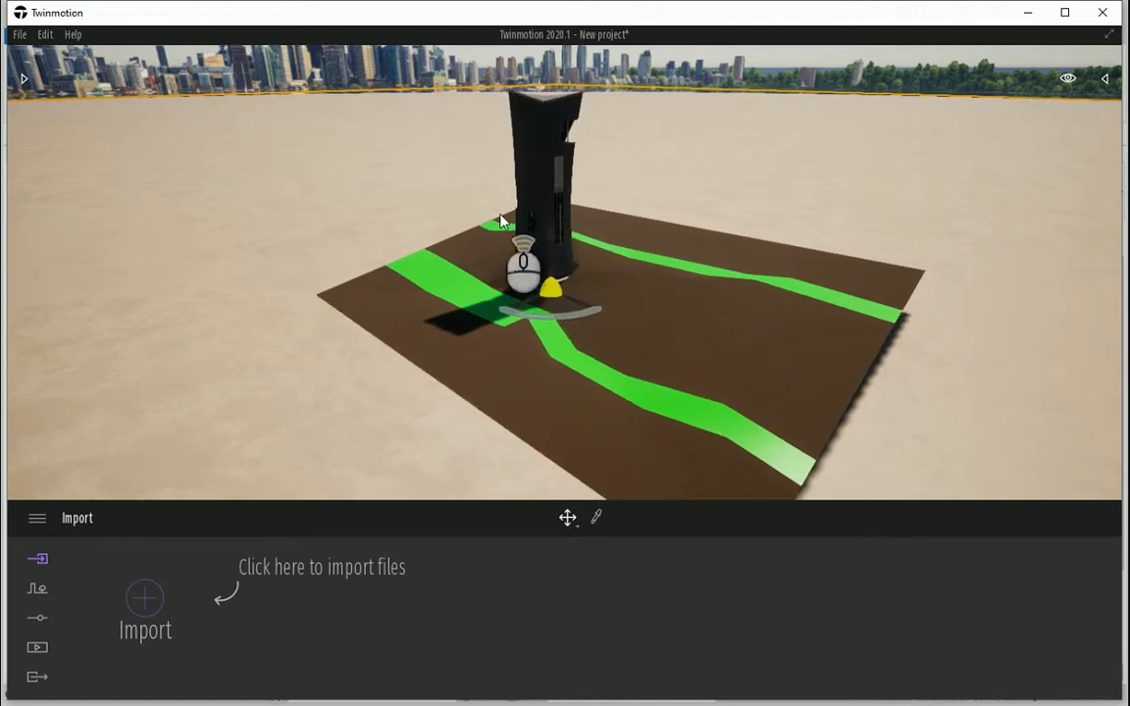
Examine the tower and terrain against the surrounding ground, selecting the terrain and the default ground in turn.
middle_drag(545, 279, 477, 283)
middle_drag(561, 303, 546, 274)
scroll(539, 263, down, 2)
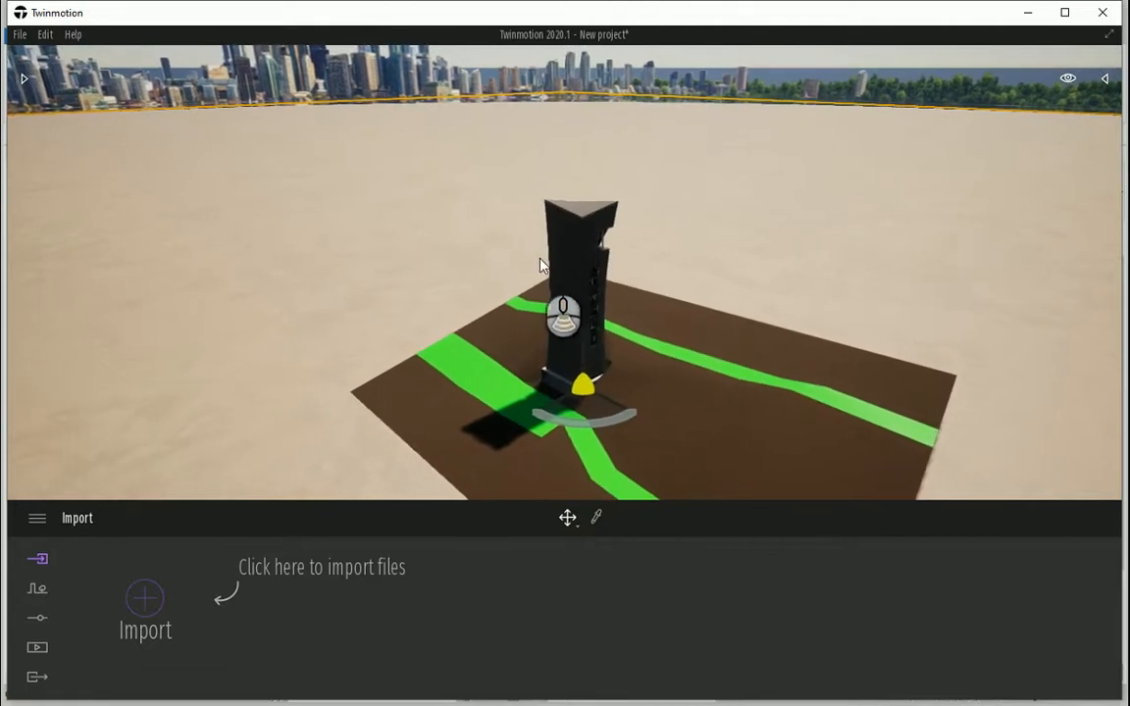
scroll(643, 473, up, 1)
middle_drag(708, 472, 697, 444)
click(698, 443)
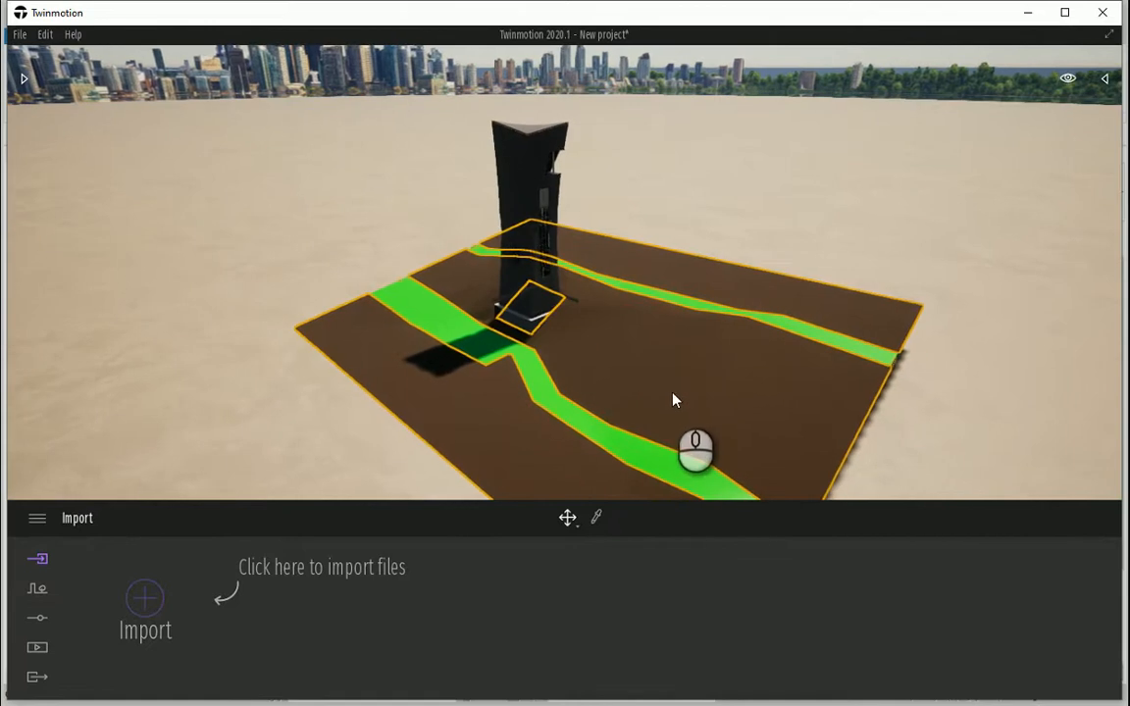
click(794, 241)
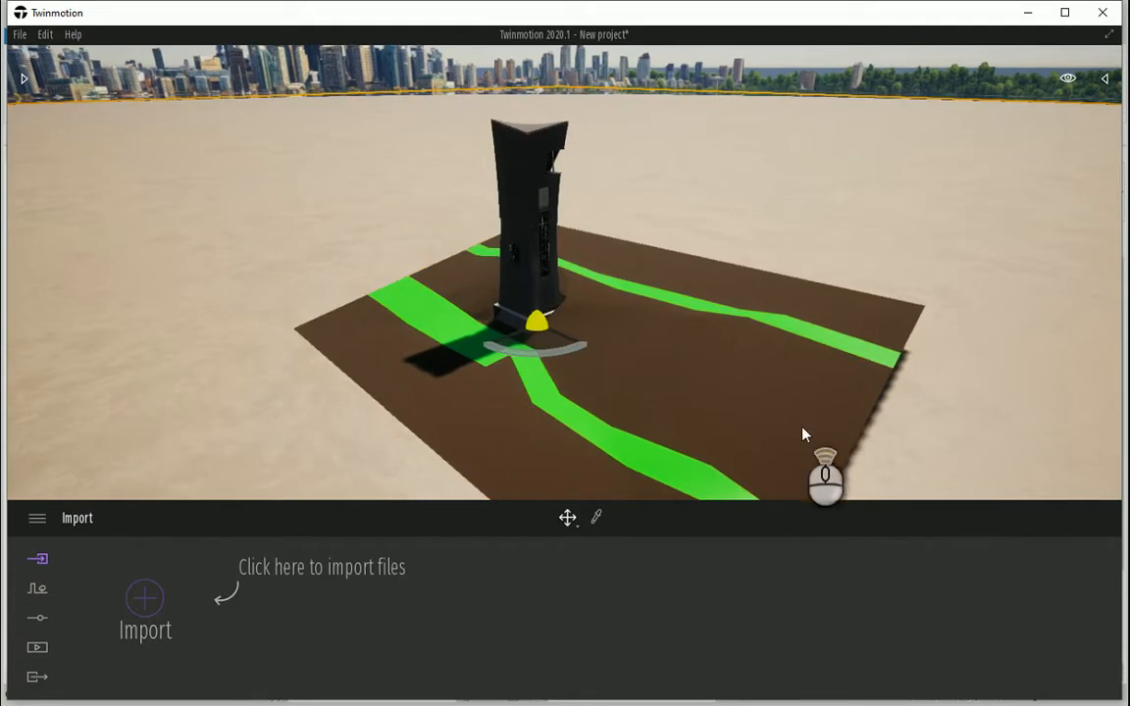
scroll(815, 426, up, 2)
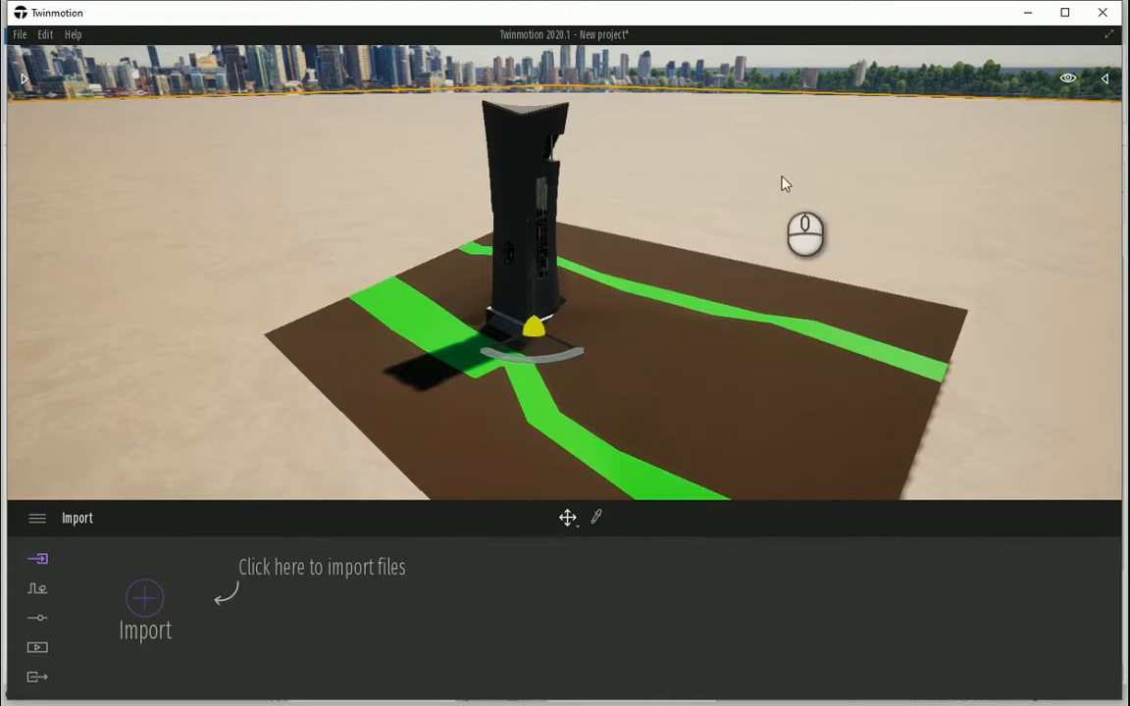
click(799, 385)
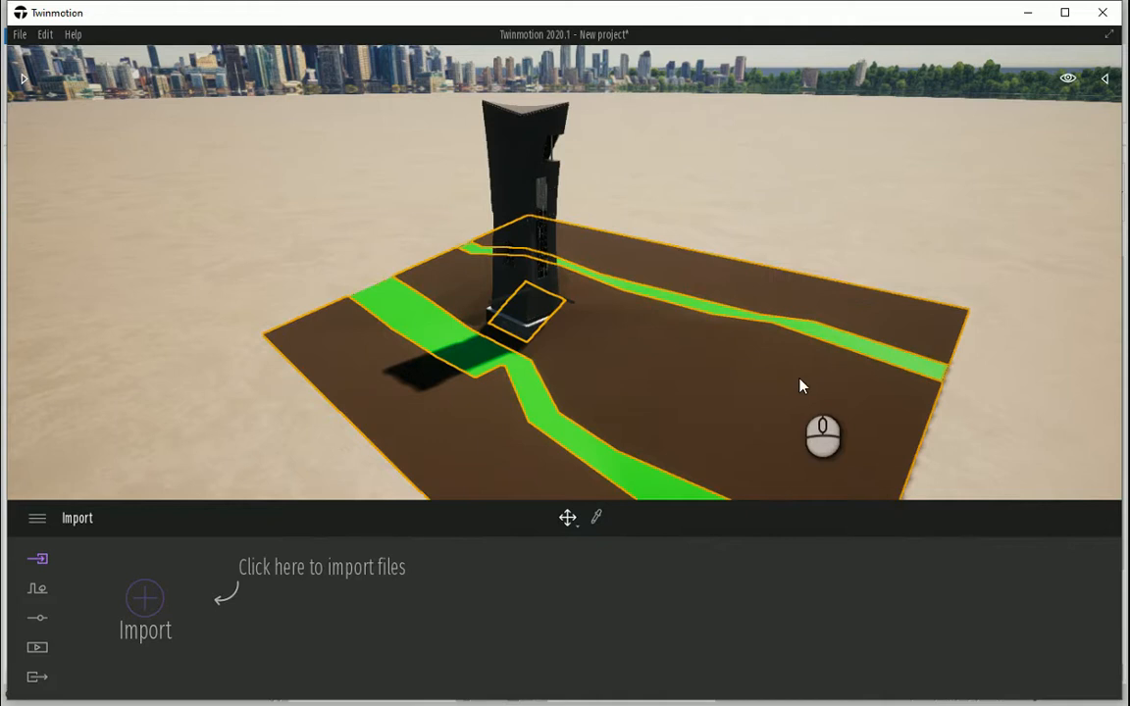
click(763, 203)
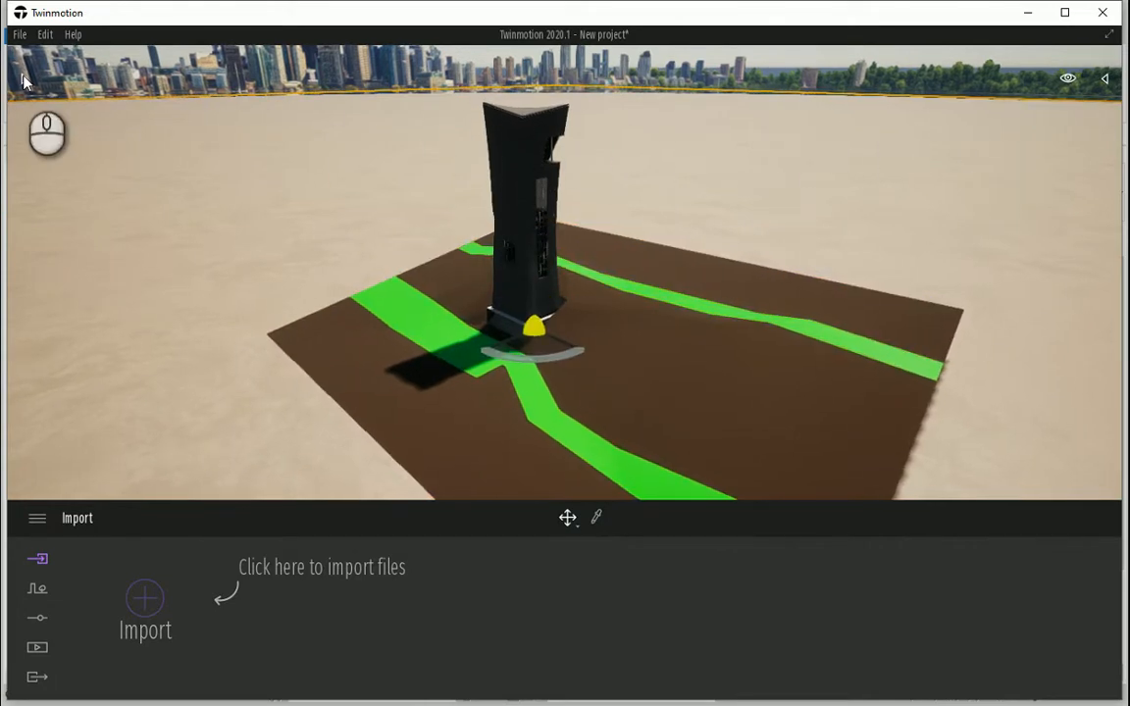
Apply the Grassy ground material from the Nature ground materials to the large surrounding ground.
click(26, 83)
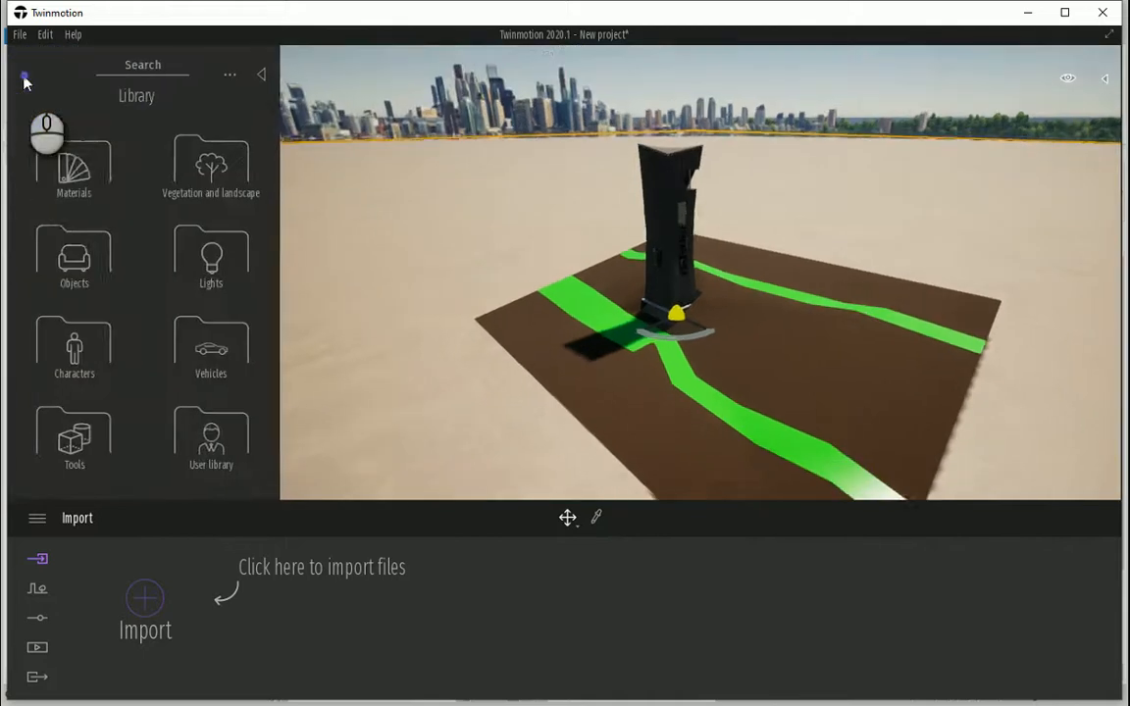
click(70, 182)
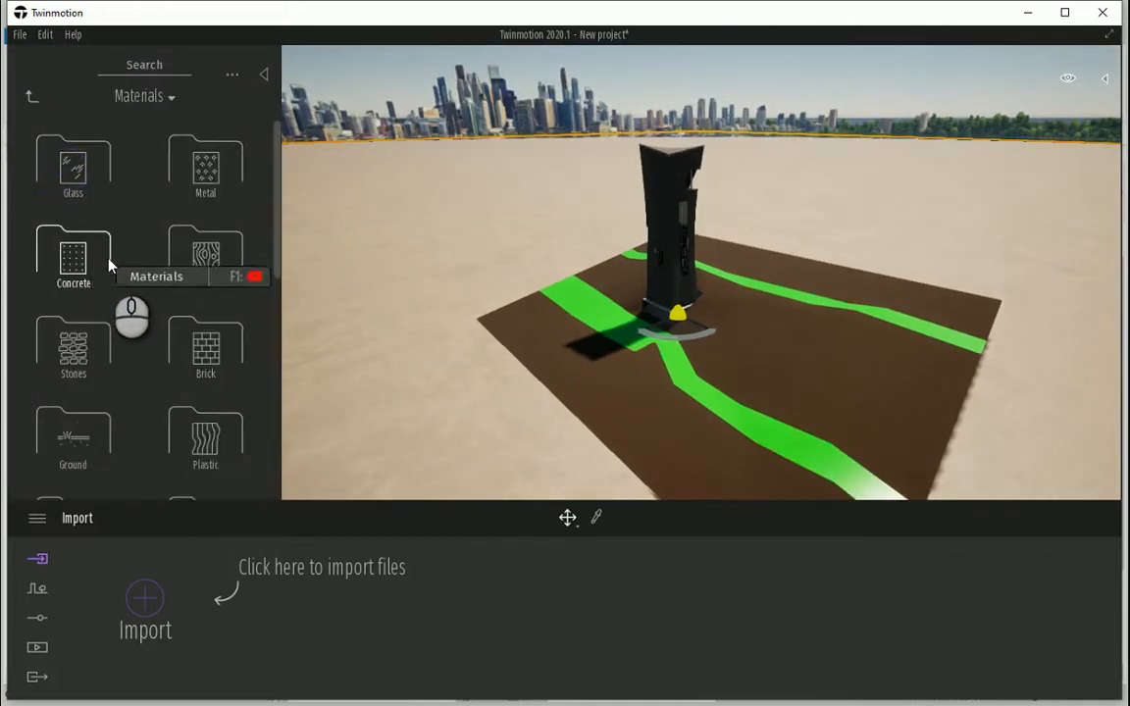
click(74, 433)
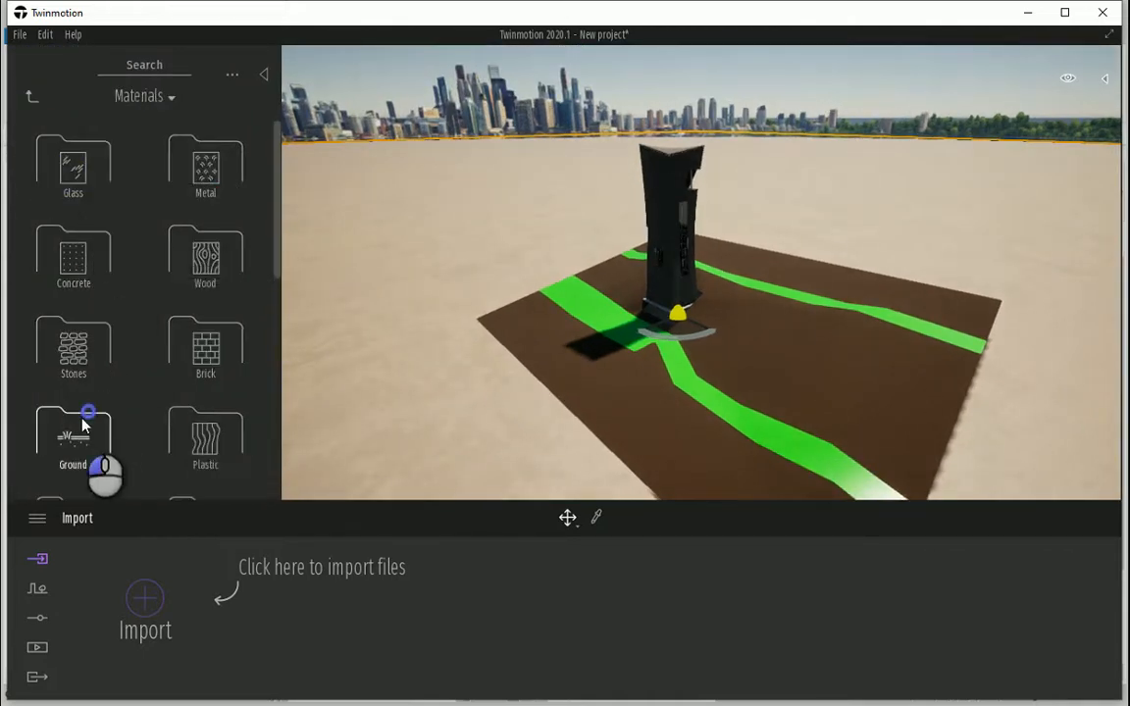
click(200, 167)
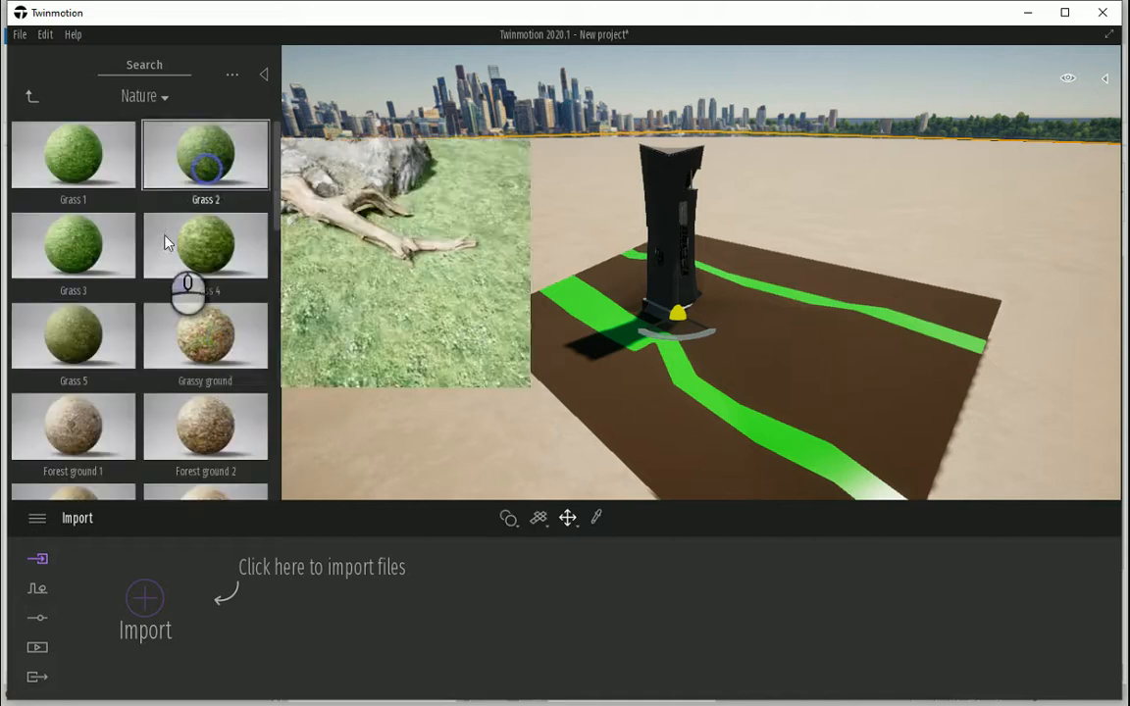
click(403, 436)
drag(447, 464, 398, 280)
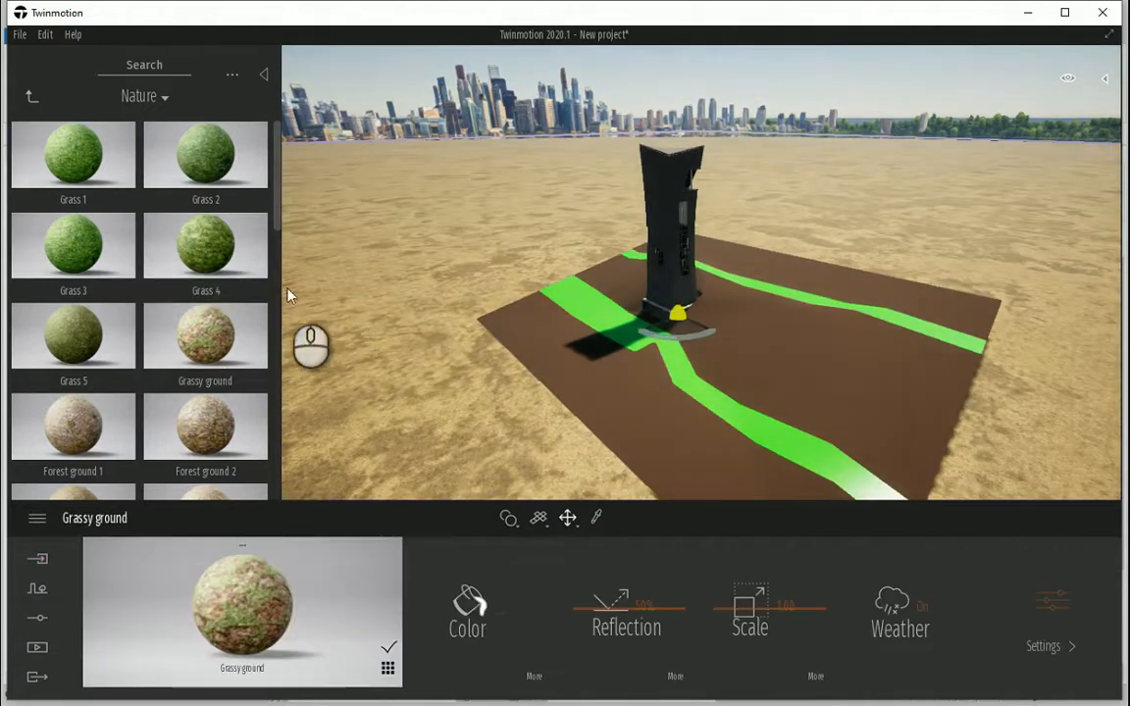
Apply the Sea 01 water material to the large surrounding ground.
click(29, 96)
click(33, 97)
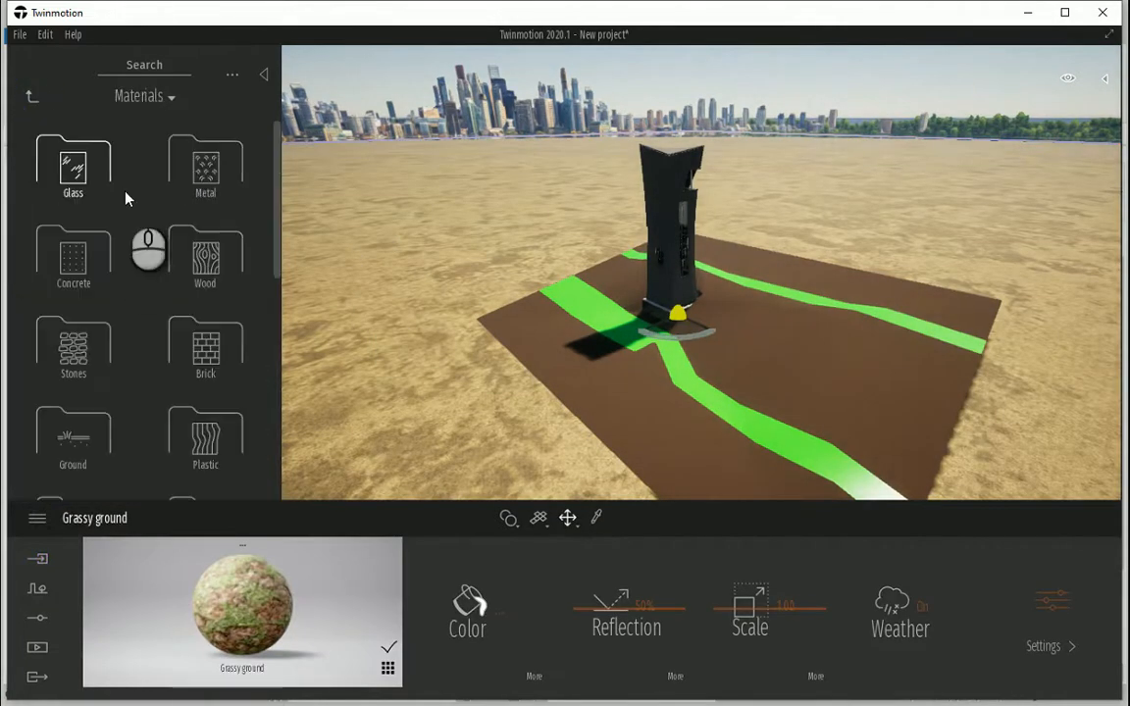
scroll(113, 240, down, 6)
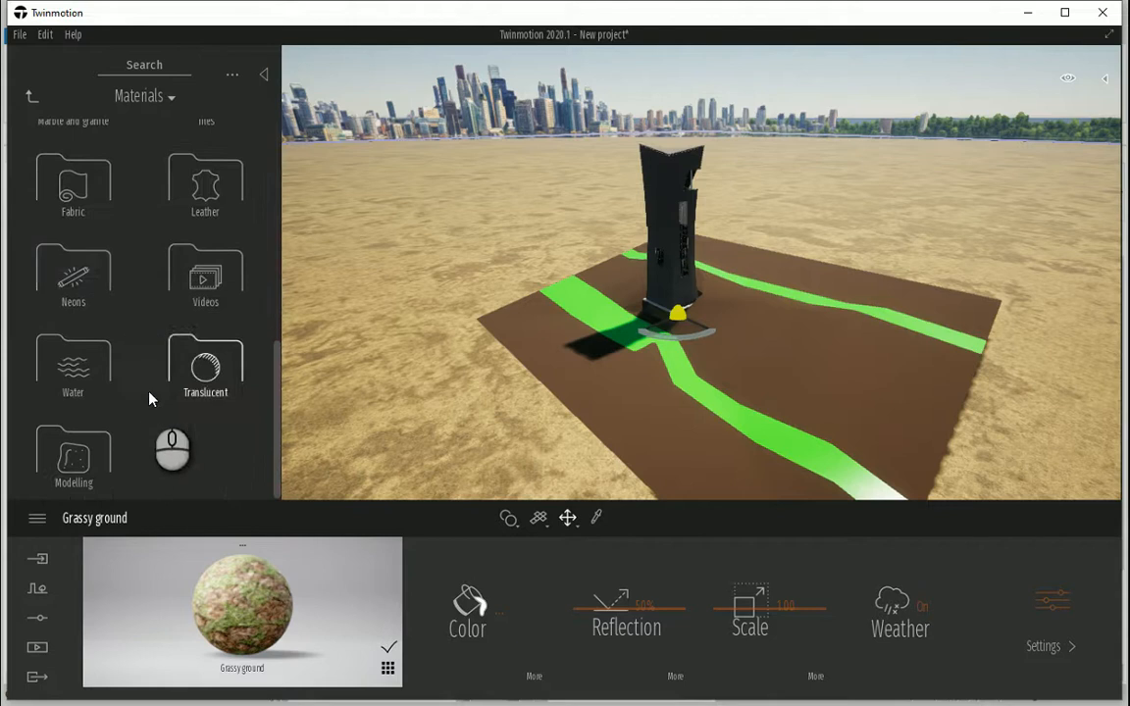
click(78, 371)
mouse_move(211, 252)
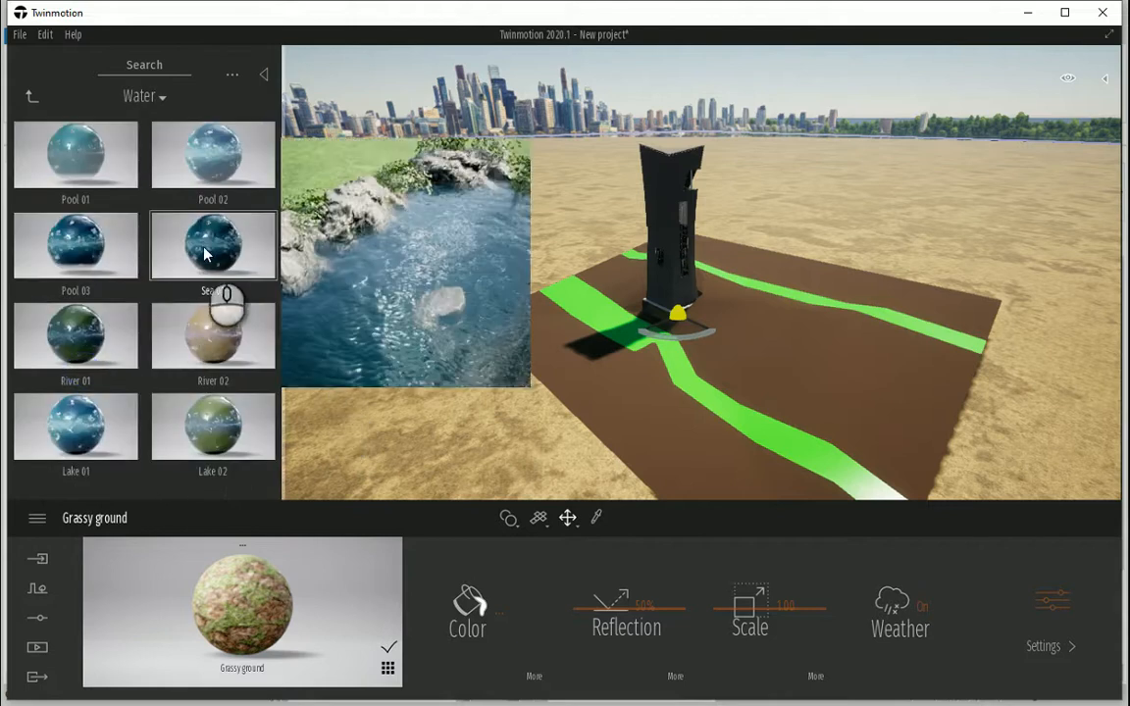
drag(222, 252, 479, 267)
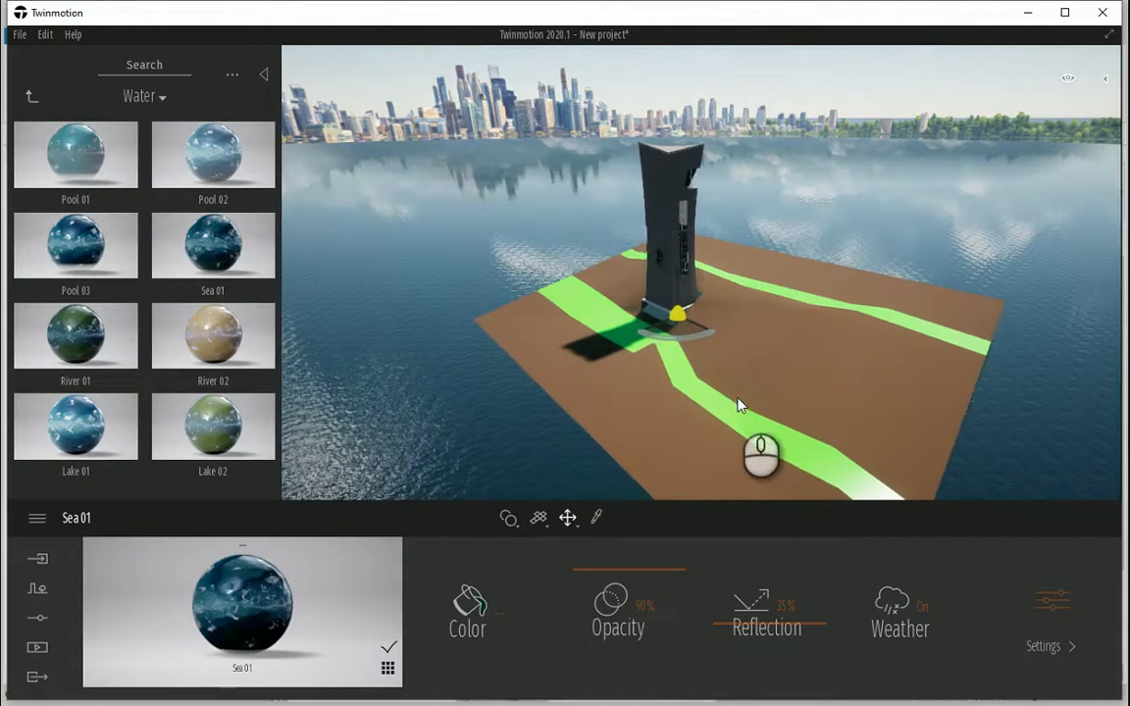
Replace the surrounding ground's material with Grass 4 from the Nature ground materials.
drag(775, 412, 806, 422)
middle_drag(802, 417, 802, 426)
scroll(668, 290, up, 1)
scroll(633, 229, up, 2)
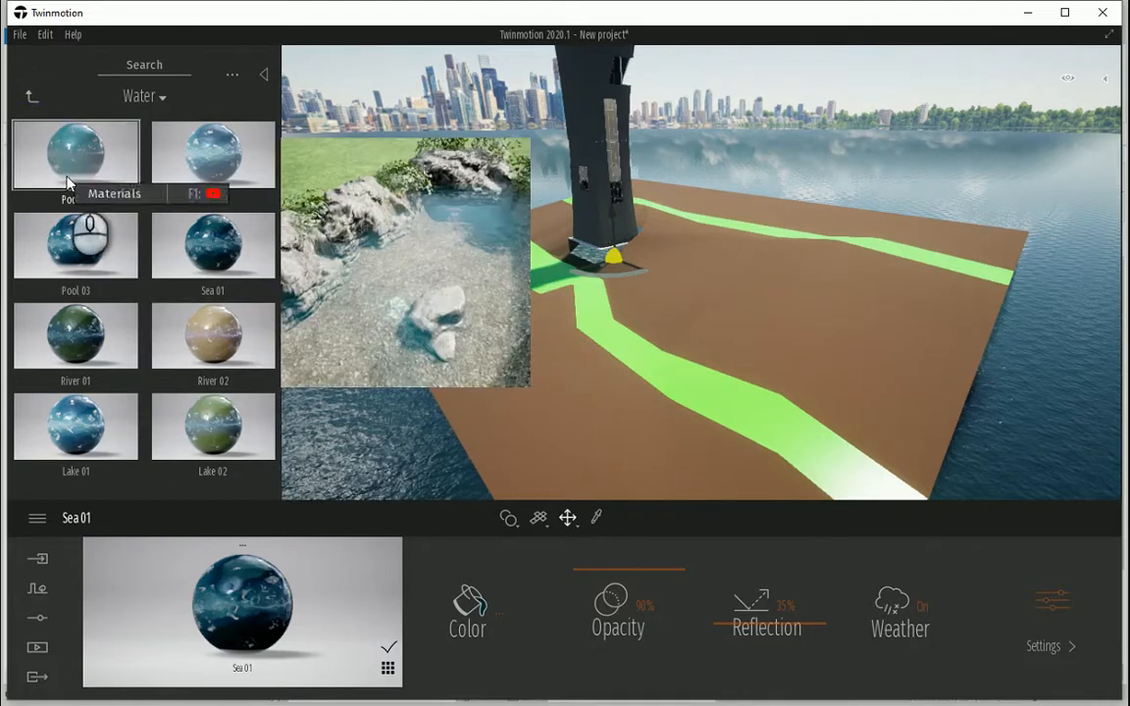
click(33, 95)
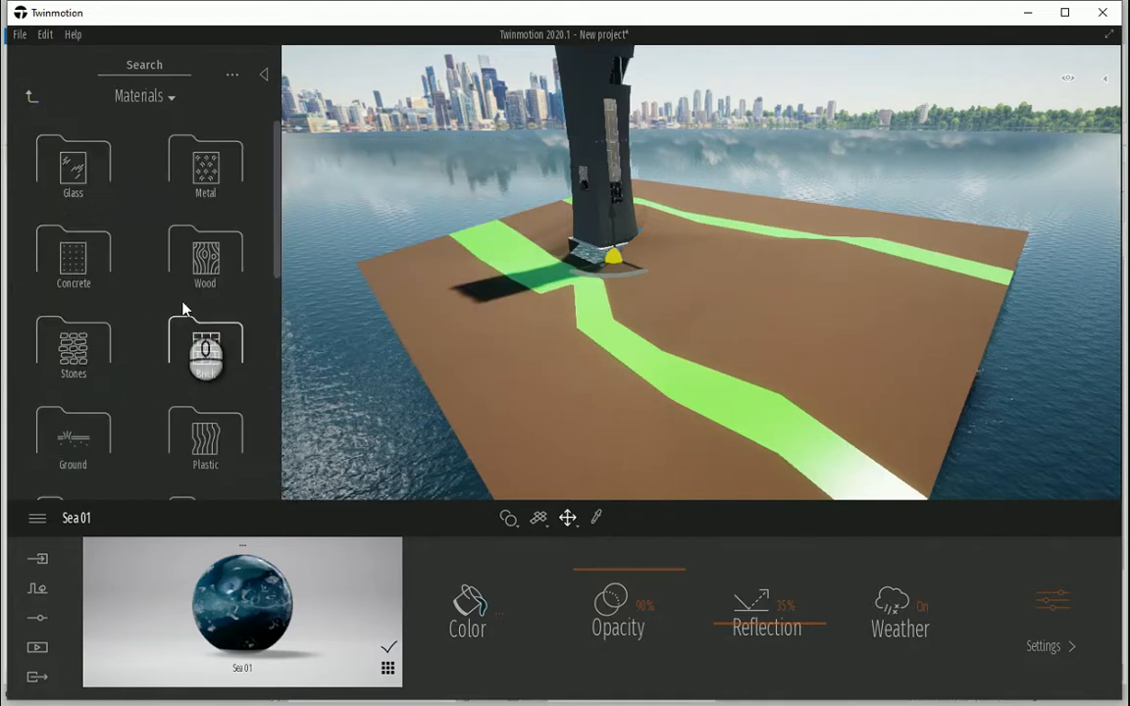
click(108, 186)
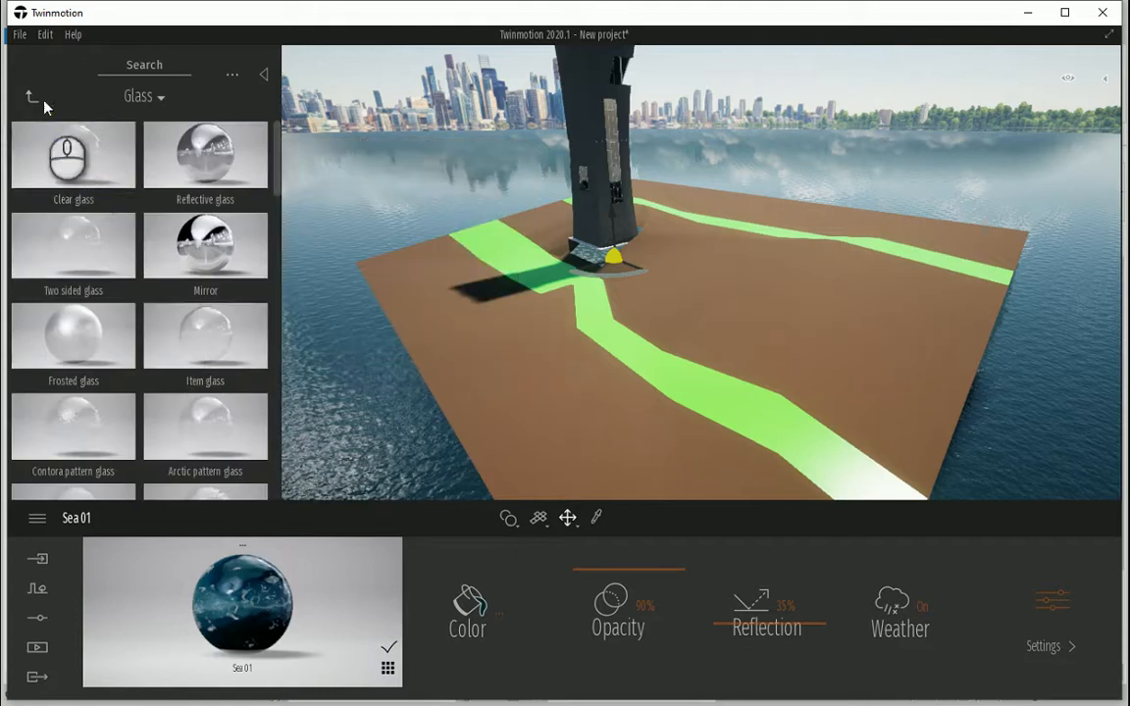
click(37, 102)
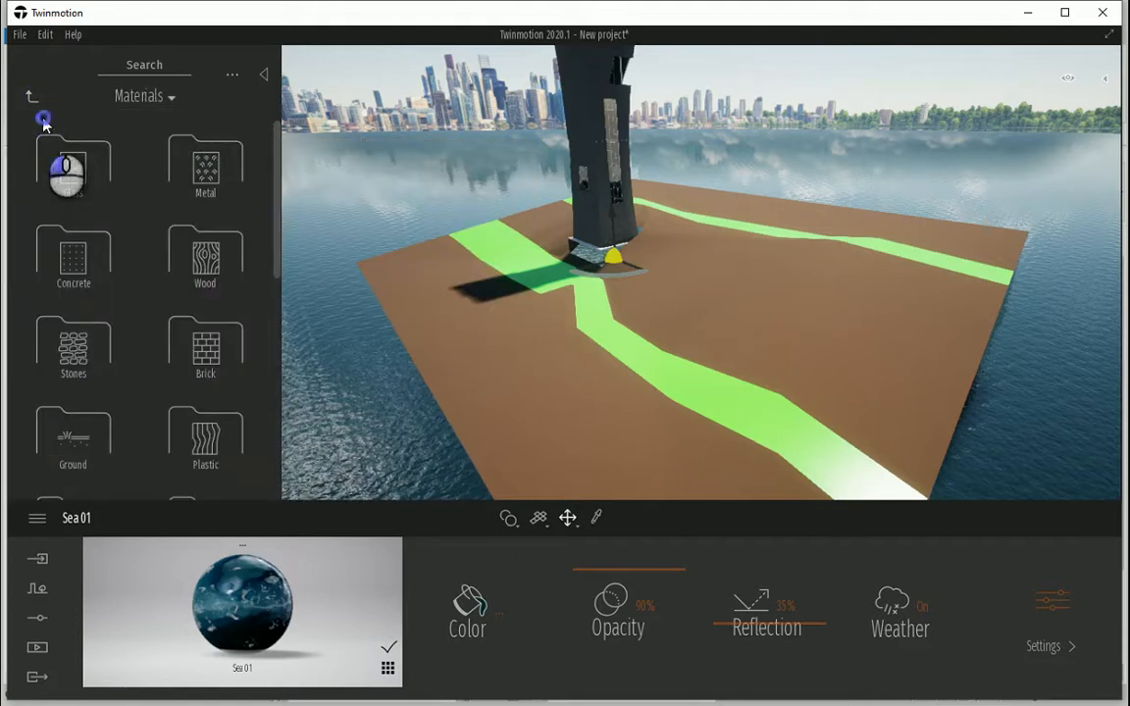
click(53, 433)
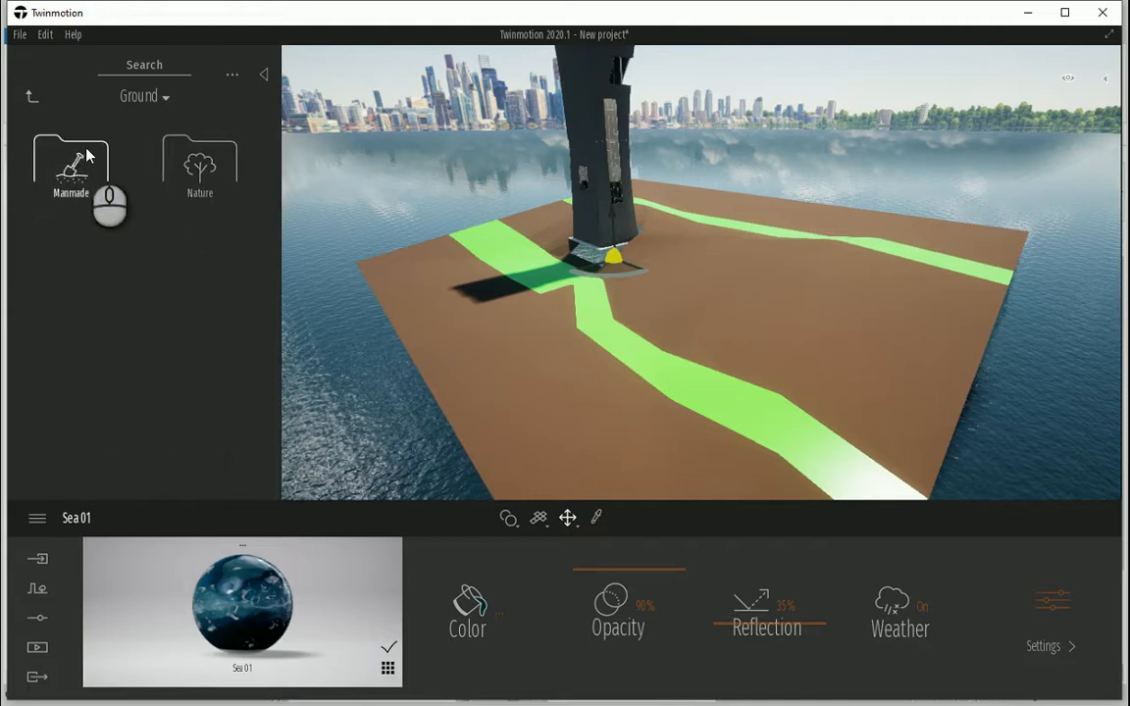
click(181, 182)
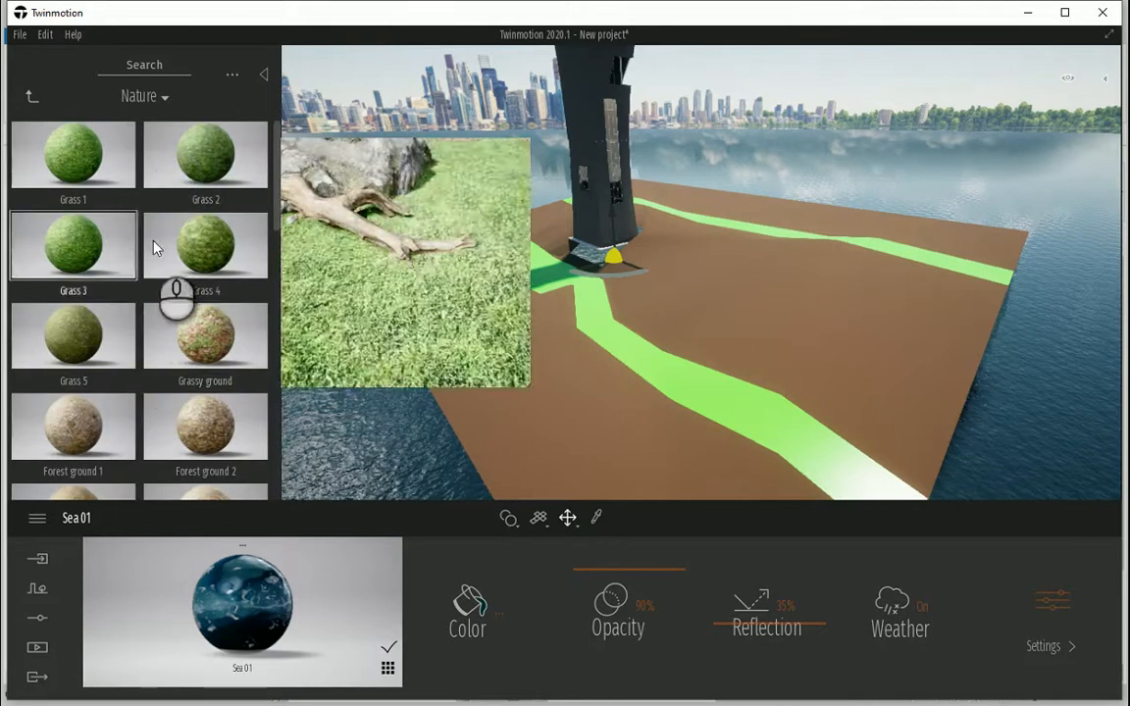
drag(221, 252, 342, 286)
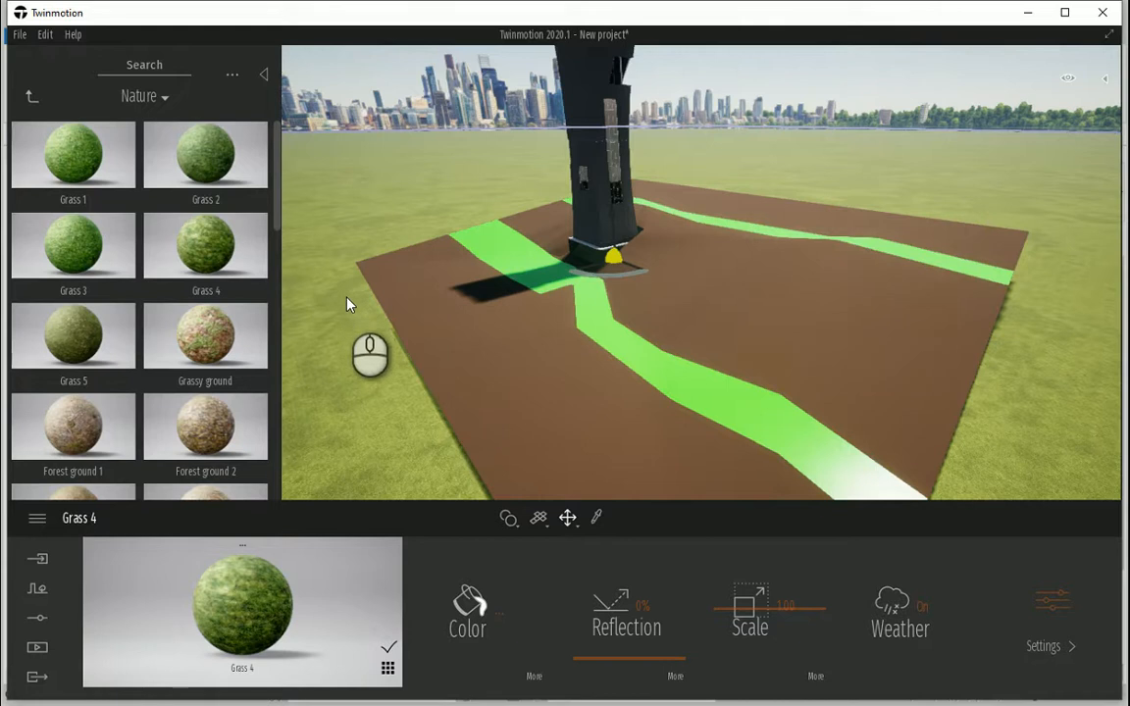
Apply the Grass 2 material from the Nature ground materials to the brown terrain around the tower.
mouse_move(227, 255)
scroll(132, 255, down, 1)
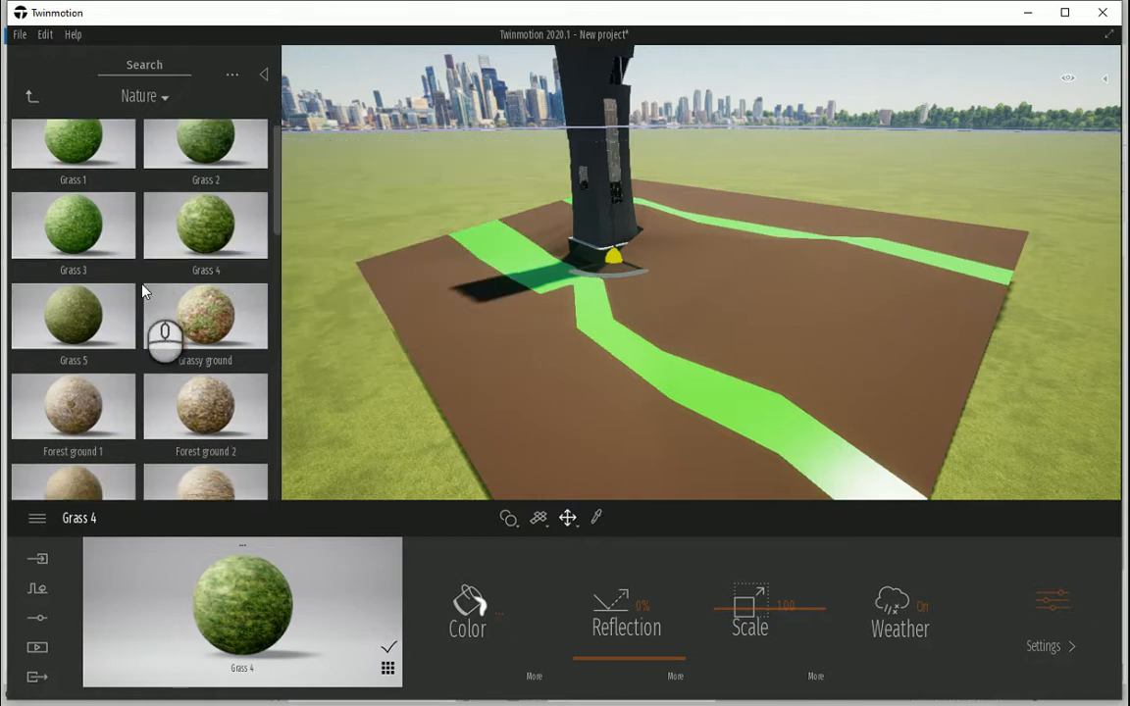
scroll(154, 255, up, 1)
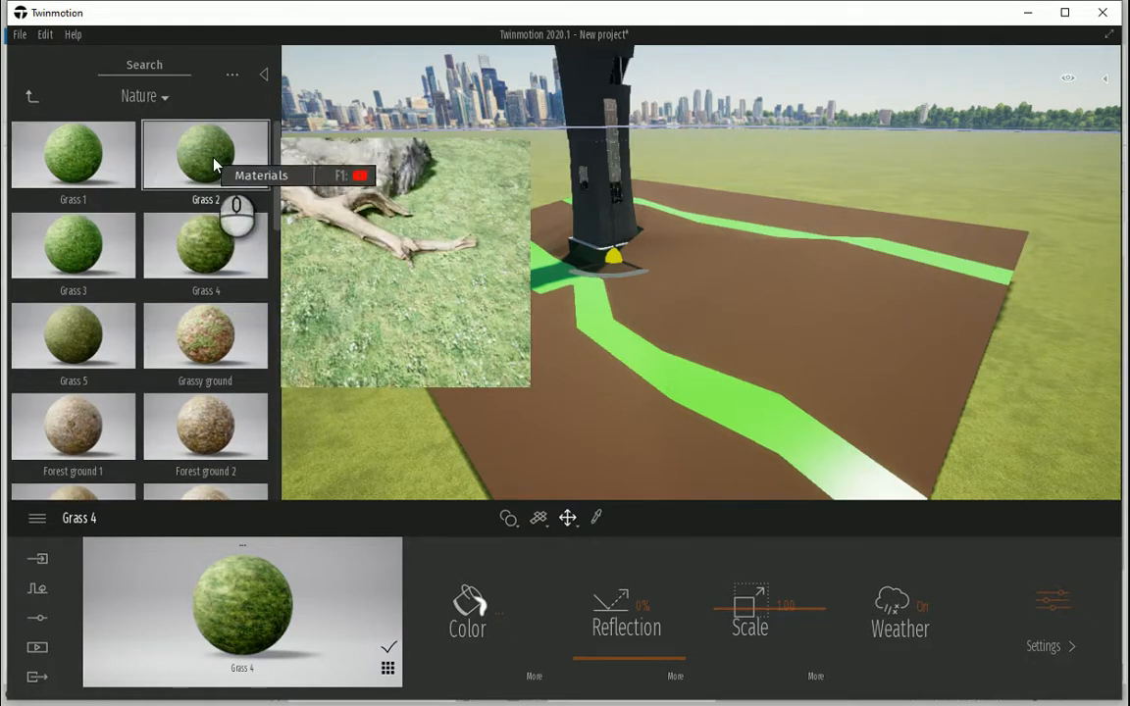
drag(201, 155, 711, 323)
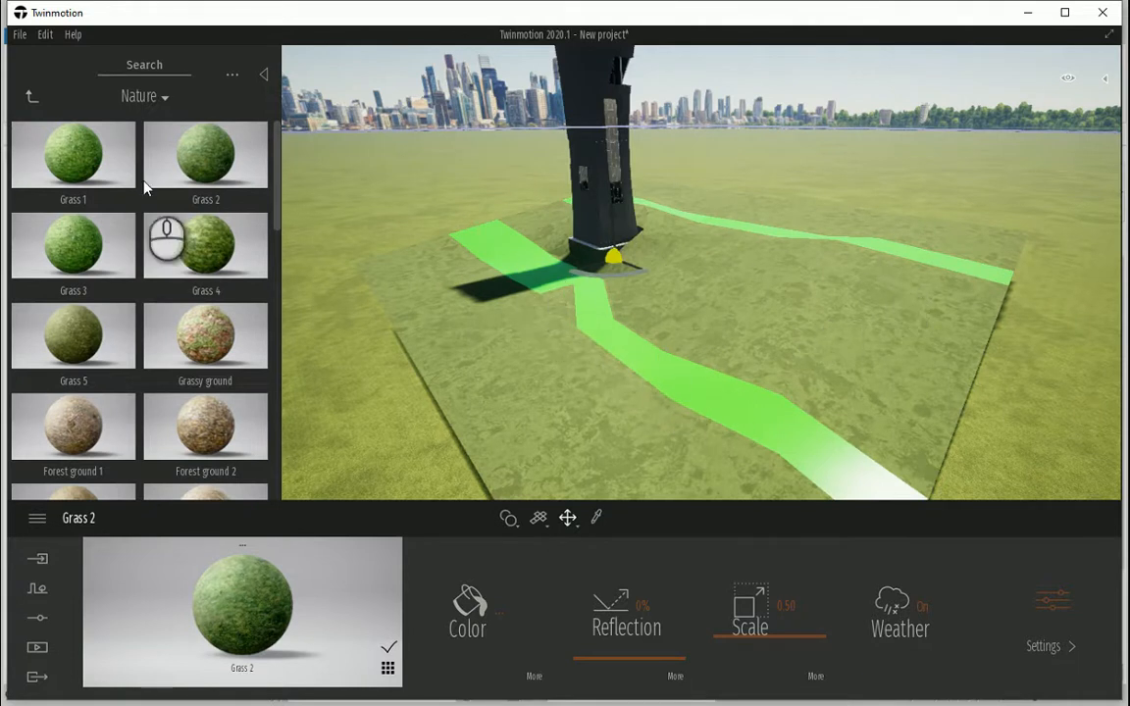
Apply the Asphalt 1 material from the Manmade ground materials to the bright green paths on the terrain.
click(33, 97)
click(76, 173)
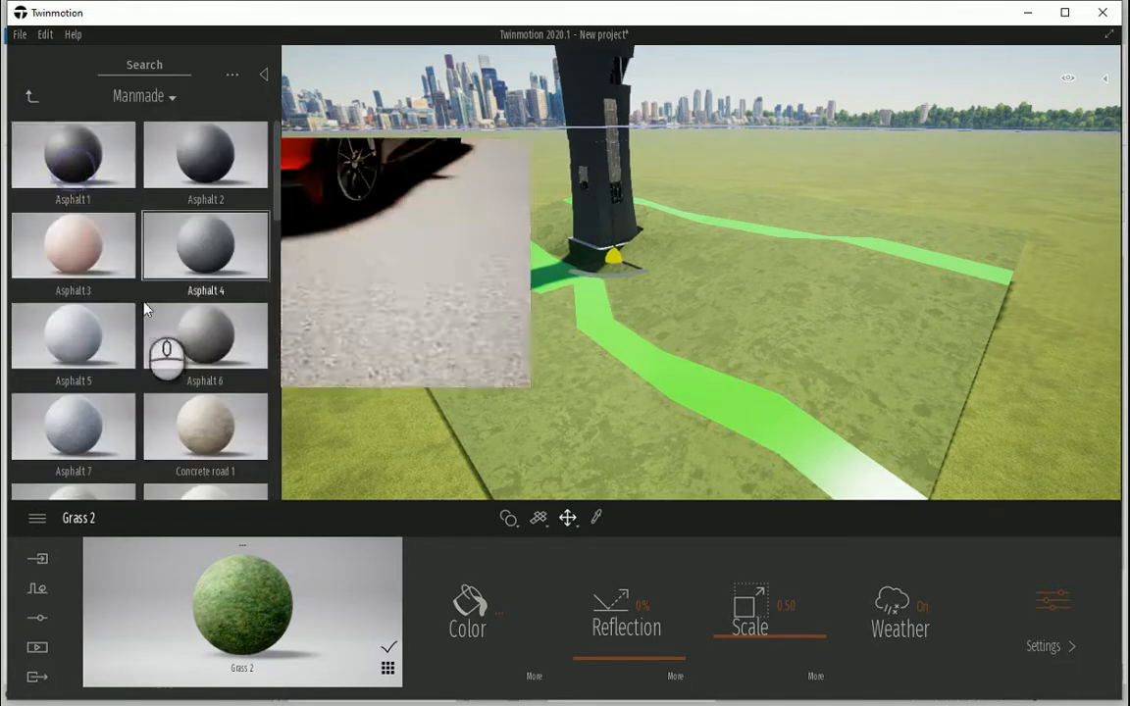
click(74, 154)
drag(153, 204, 642, 370)
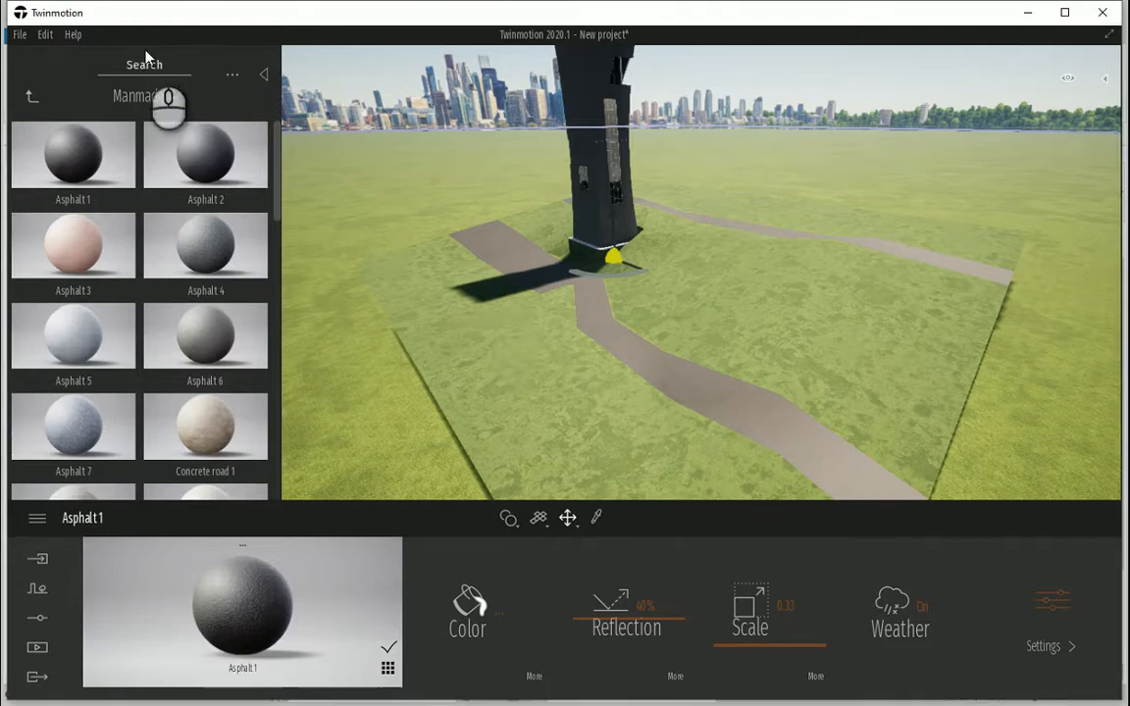
Look over the library's main categories, the scene graph, and the import, context and settings options.
click(30, 96)
click(29, 98)
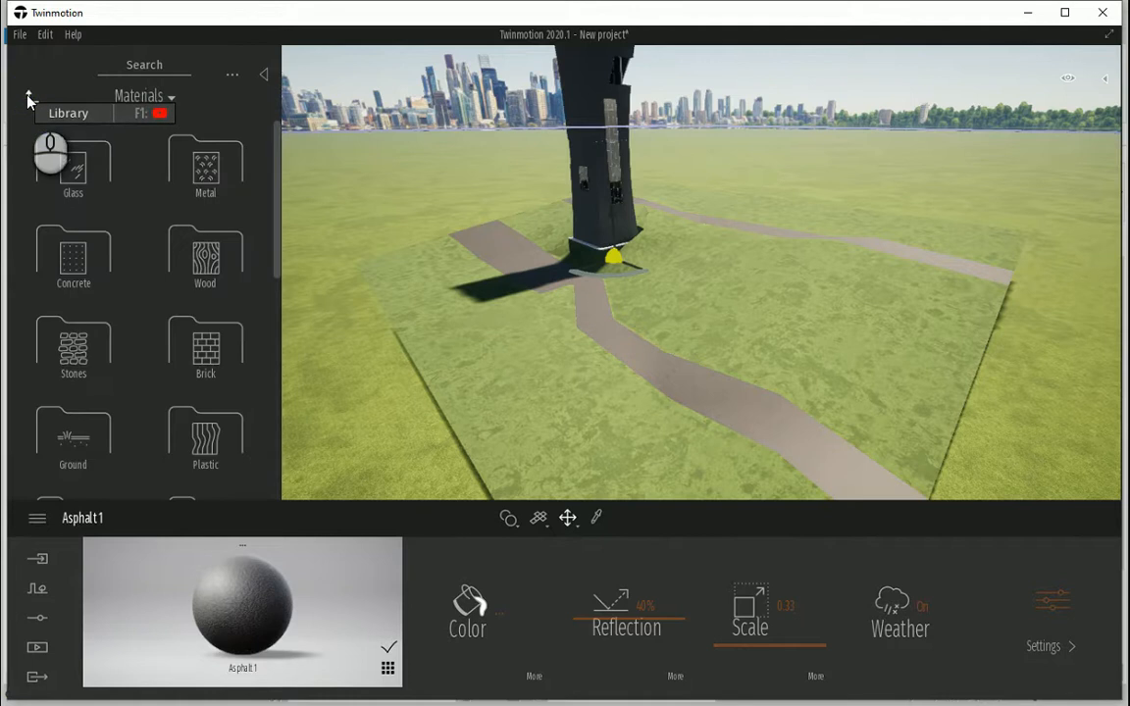
click(30, 98)
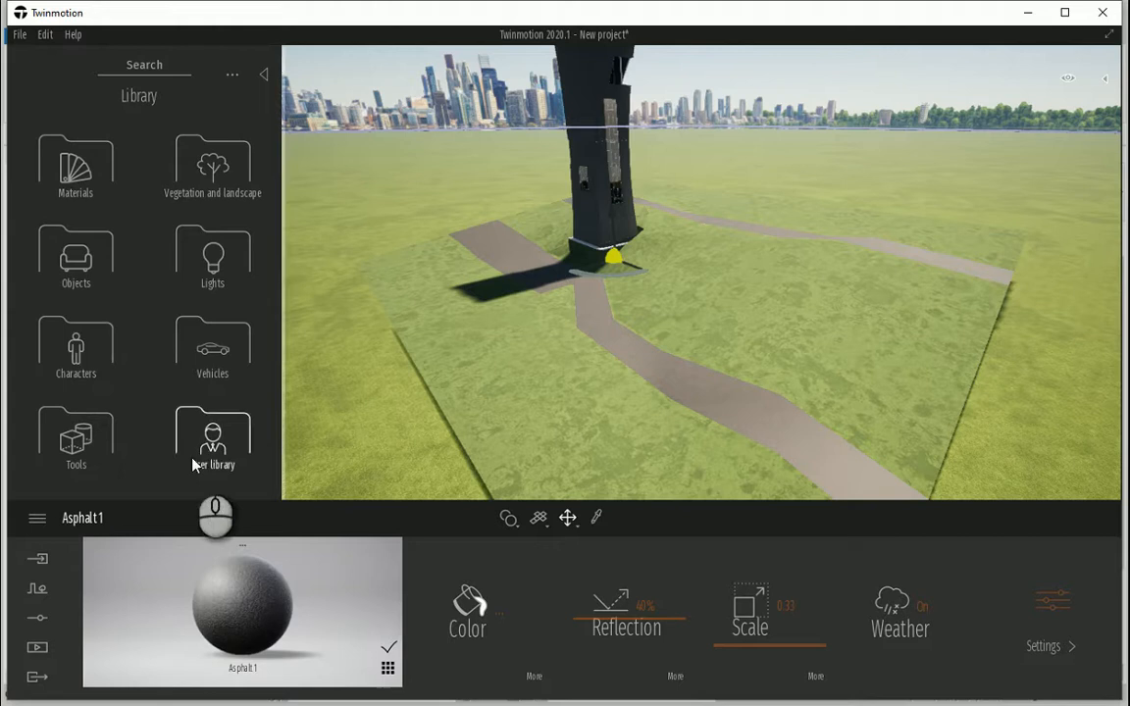
click(1104, 83)
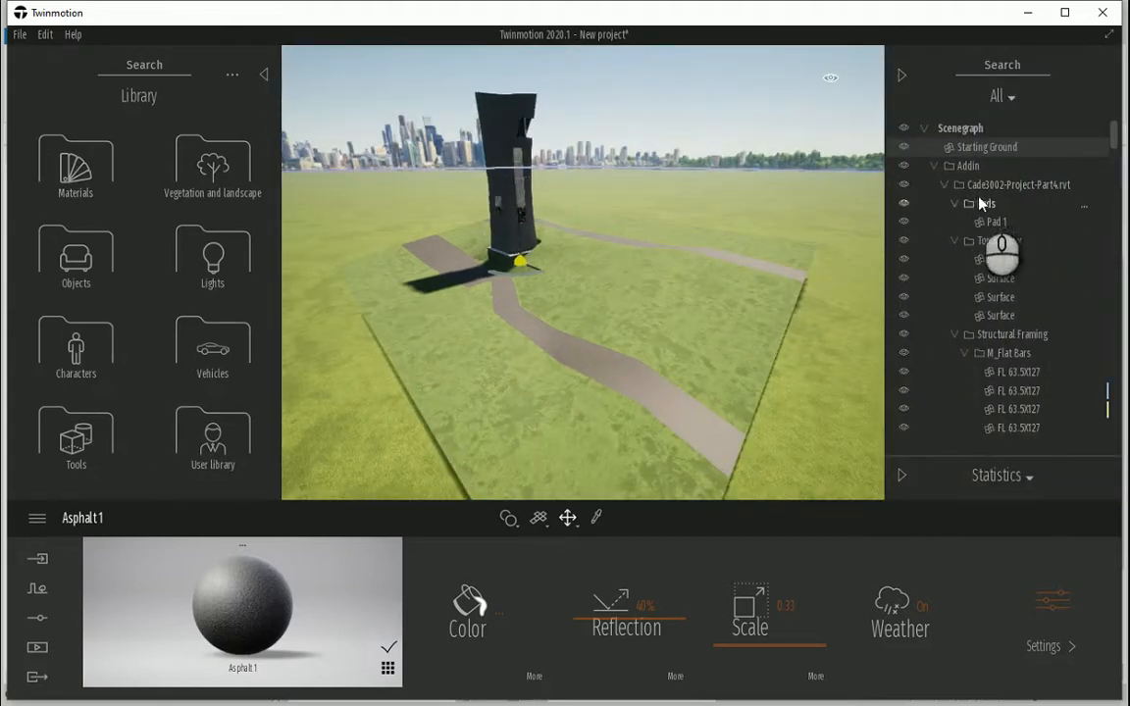
click(901, 75)
click(1068, 77)
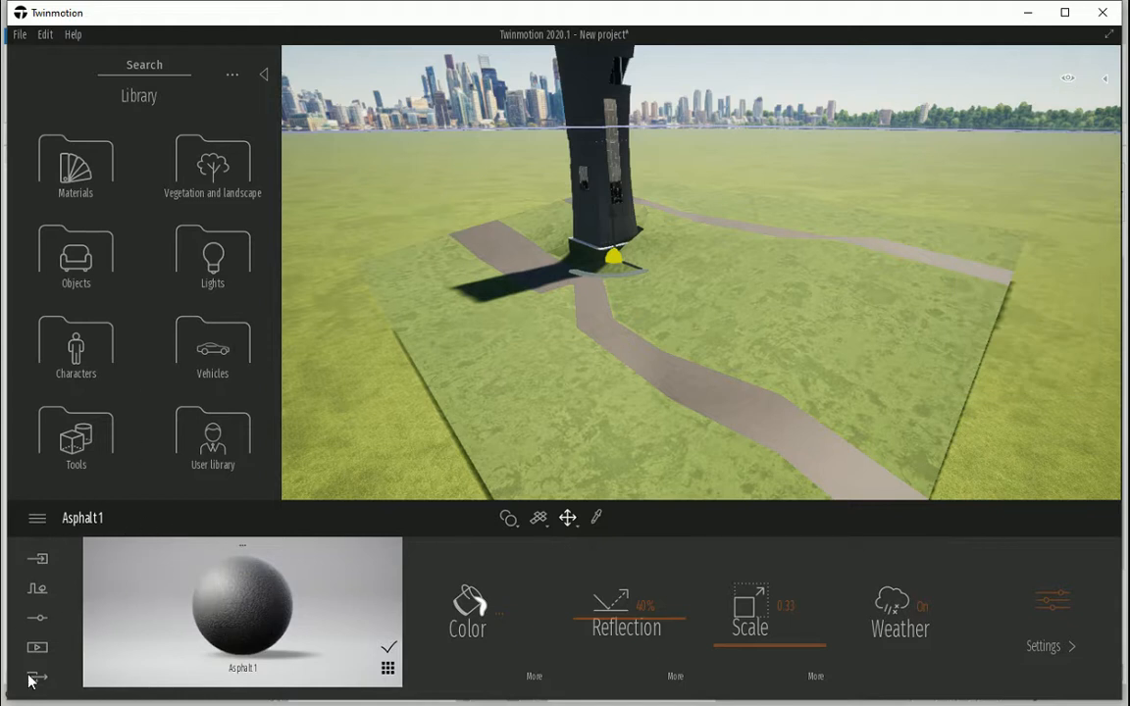
click(40, 558)
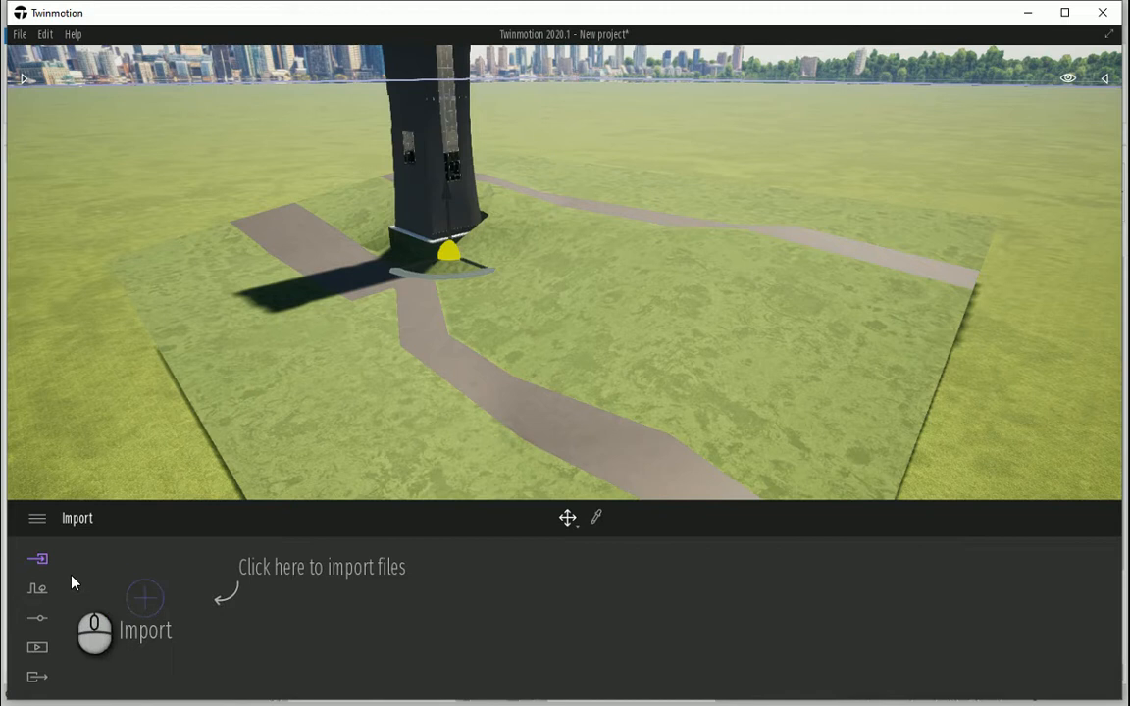
click(39, 590)
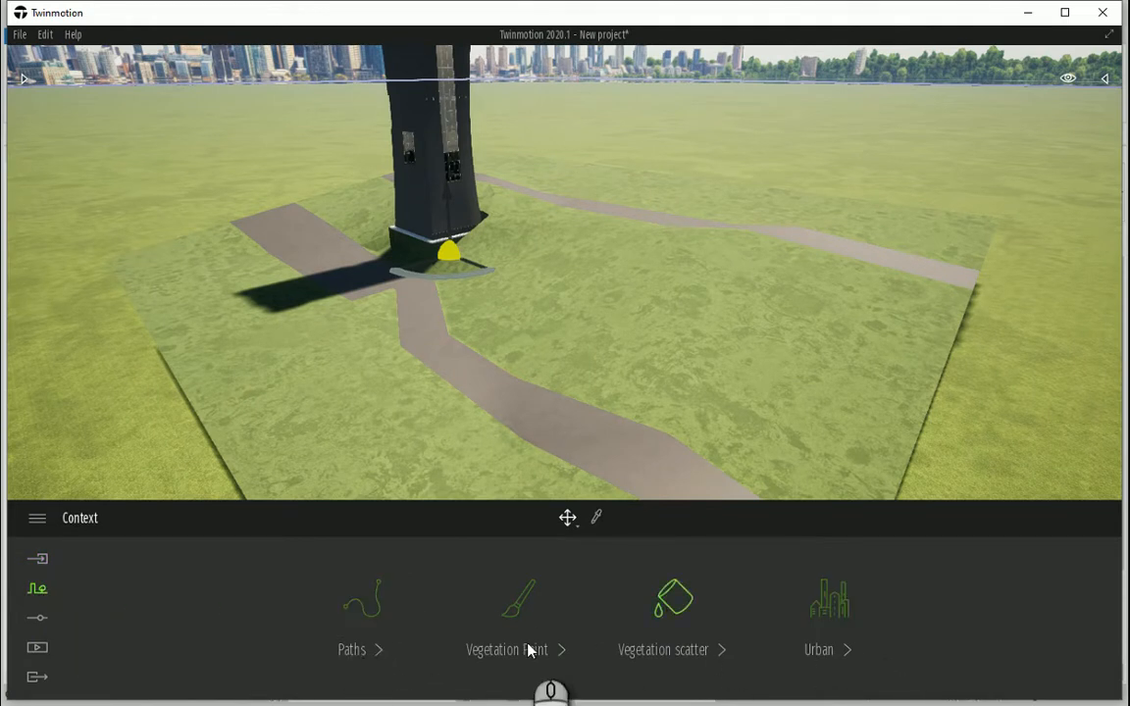
click(38, 619)
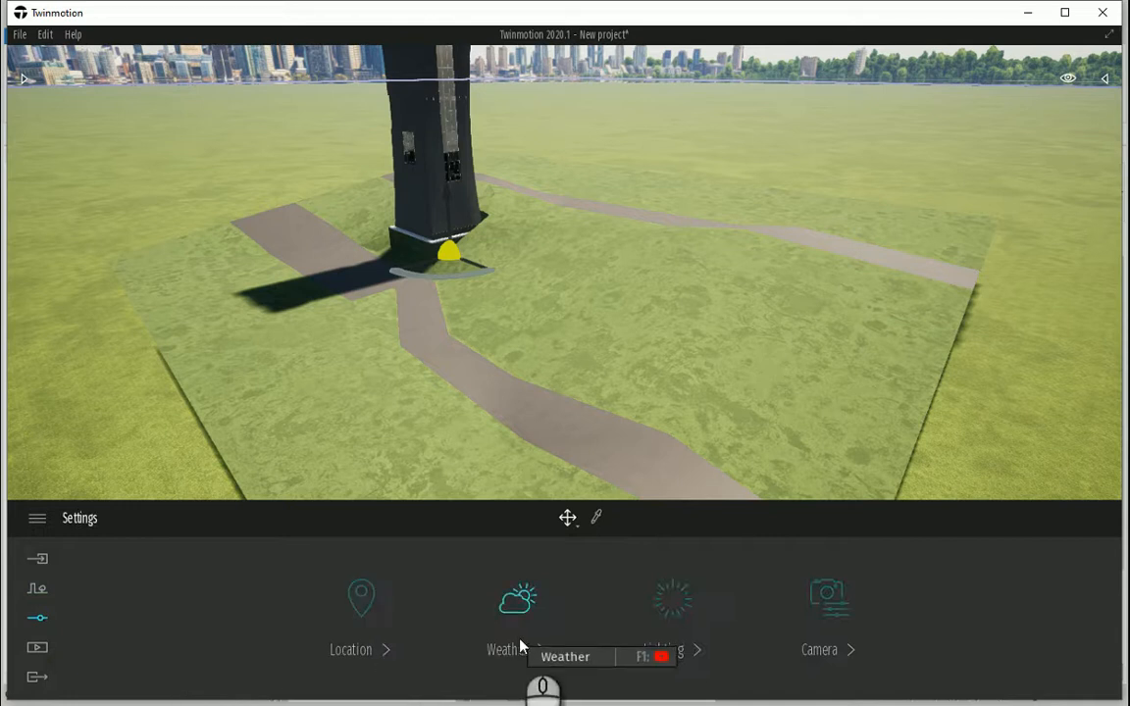
Frame the full height of the tower against the skyline with its paths in the foreground and create an image of that view.
click(37, 649)
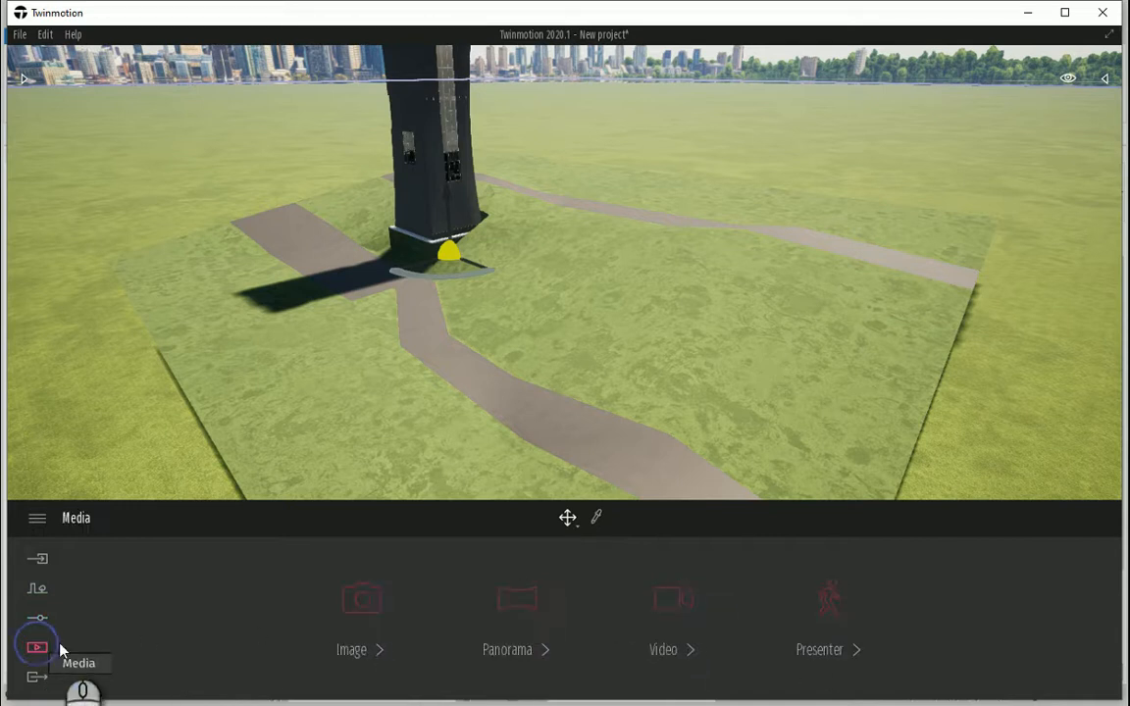
click(357, 602)
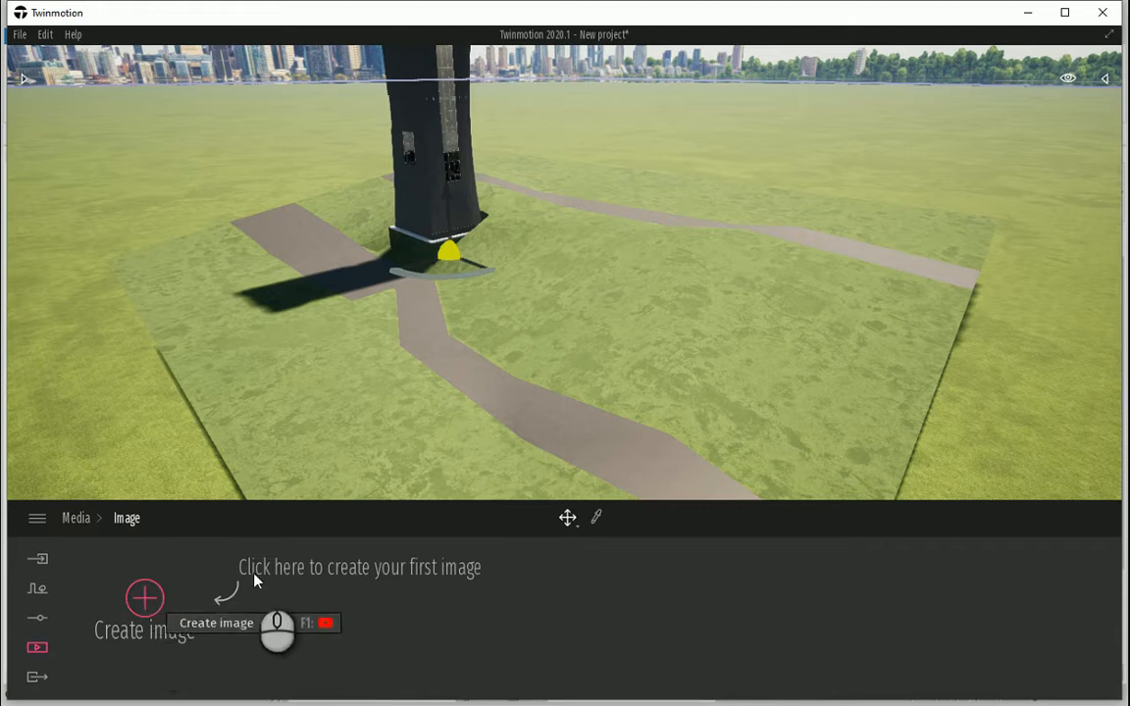
scroll(598, 315, up, 1)
middle_drag(598, 314, 599, 316)
scroll(357, 229, up, 2)
right_drag(381, 260, 507, 522)
right_drag(453, 416, 464, 437)
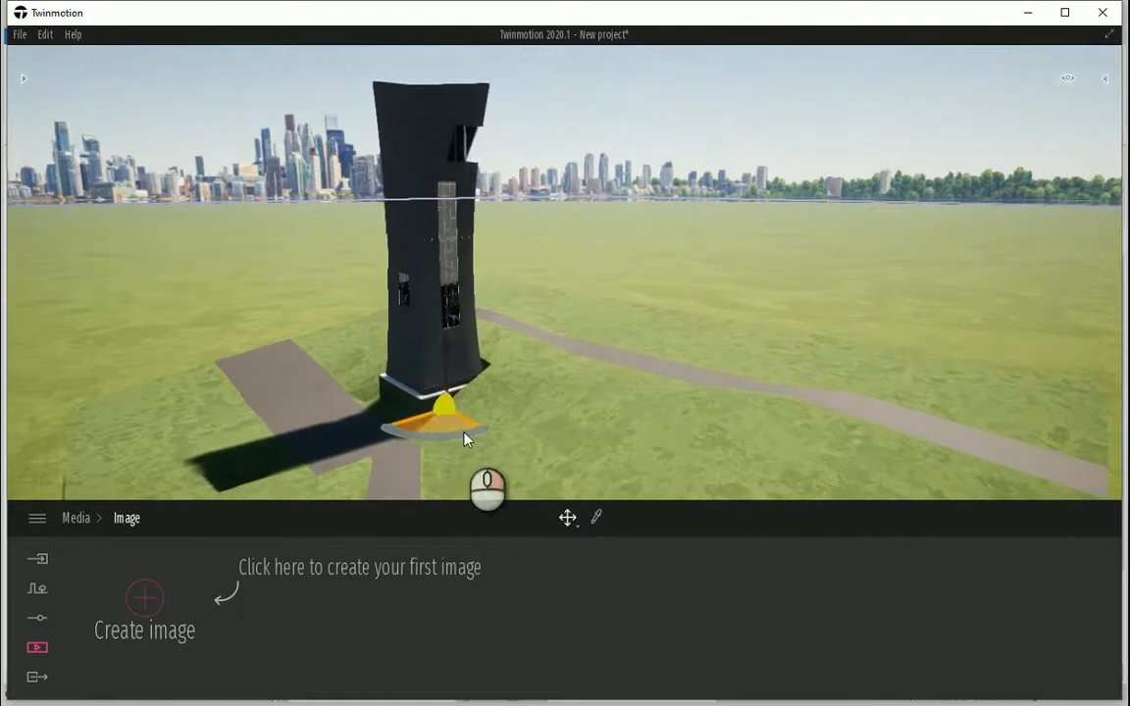
middle_drag(383, 416, 386, 424)
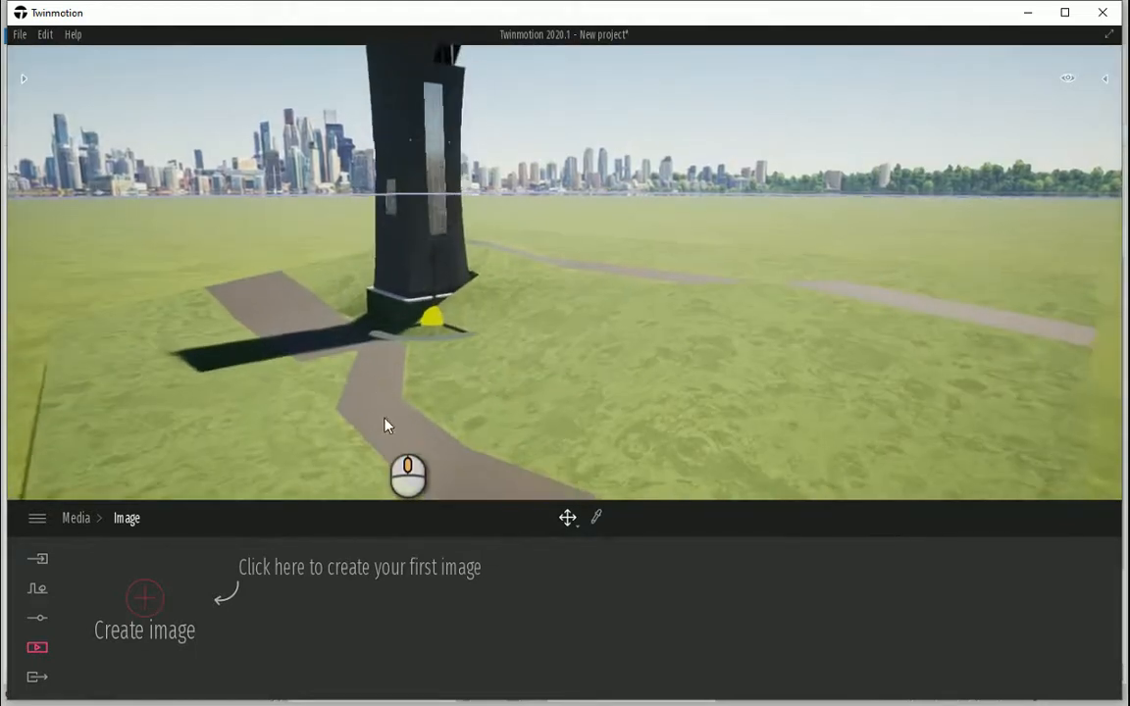
right_drag(432, 389, 448, 397)
middle_drag(447, 395, 480, 379)
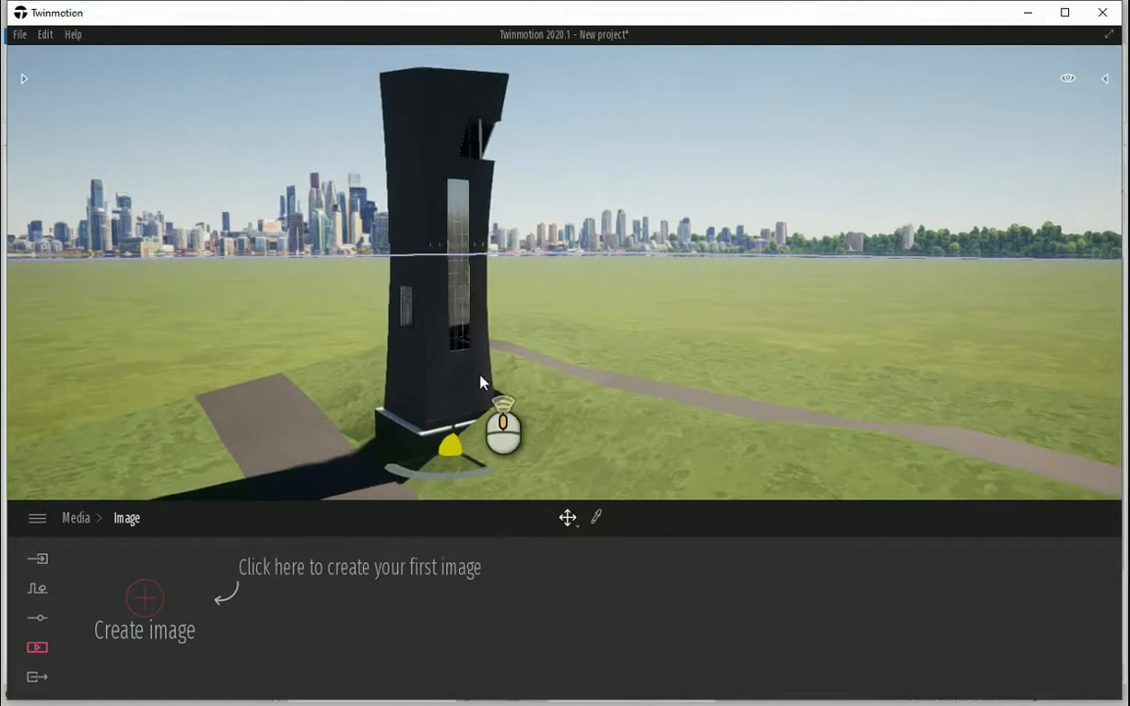
right_drag(479, 381, 480, 404)
middle_drag(568, 472, 517, 442)
mouse_move(517, 442)
right_down()
mouse_move(509, 428)
mouse_move(523, 442)
right_up()
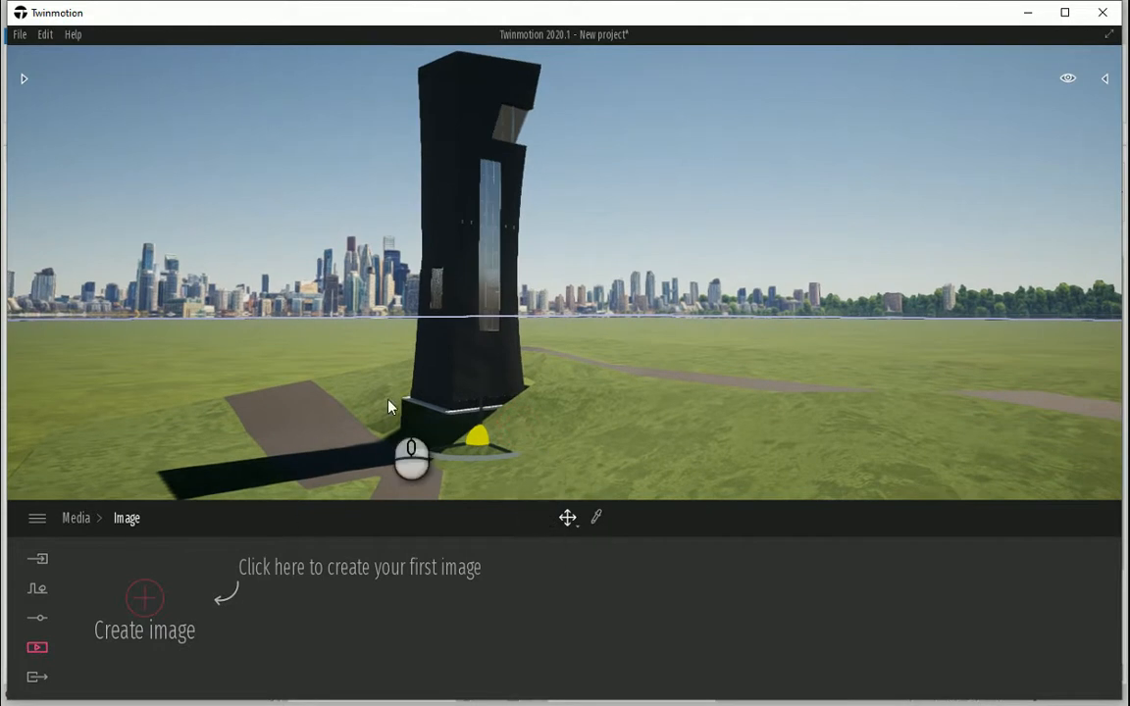
click(145, 598)
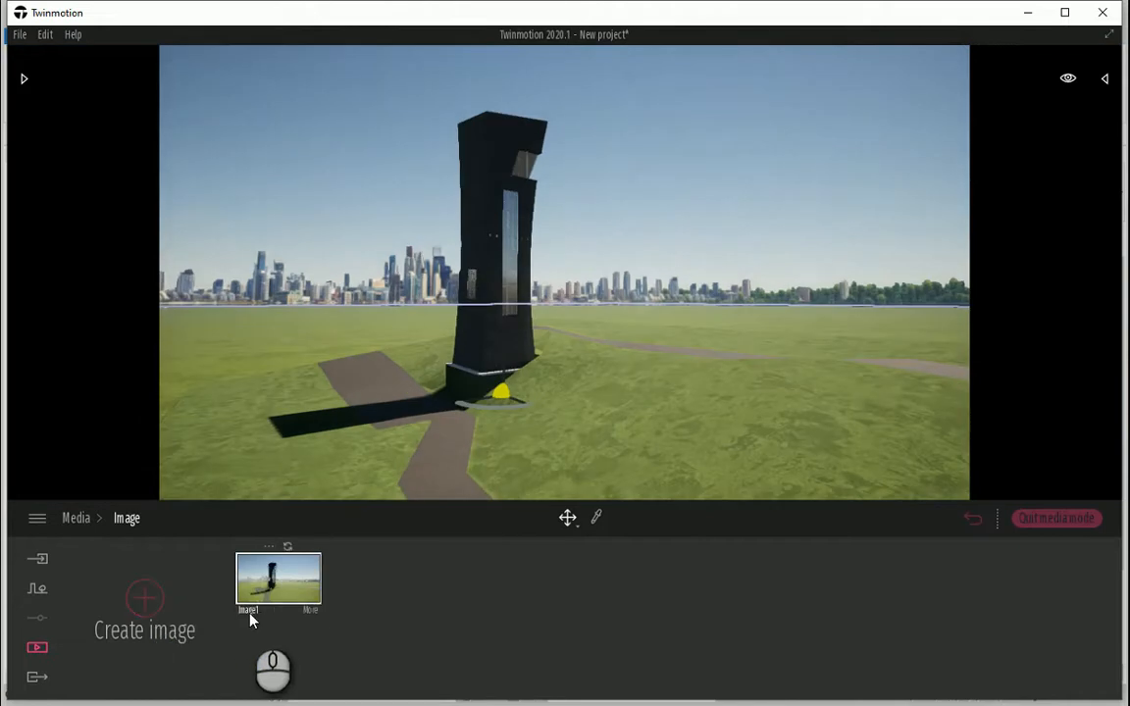
Rename the created image as Camera View.
click(268, 547)
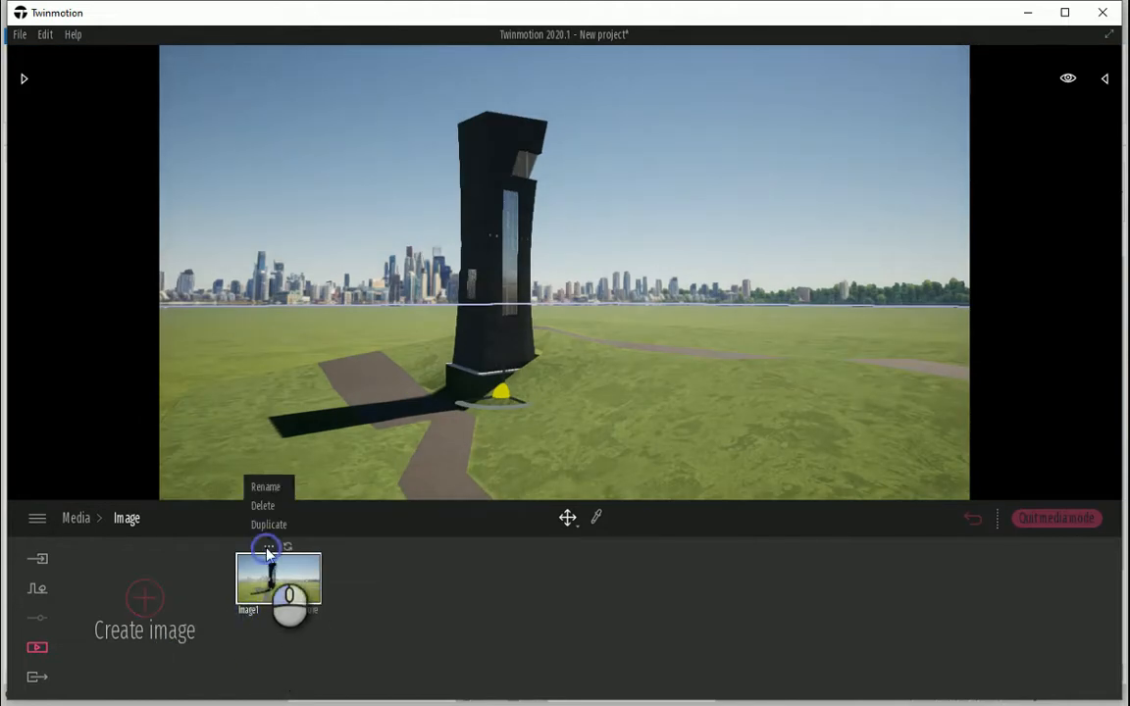
click(265, 487)
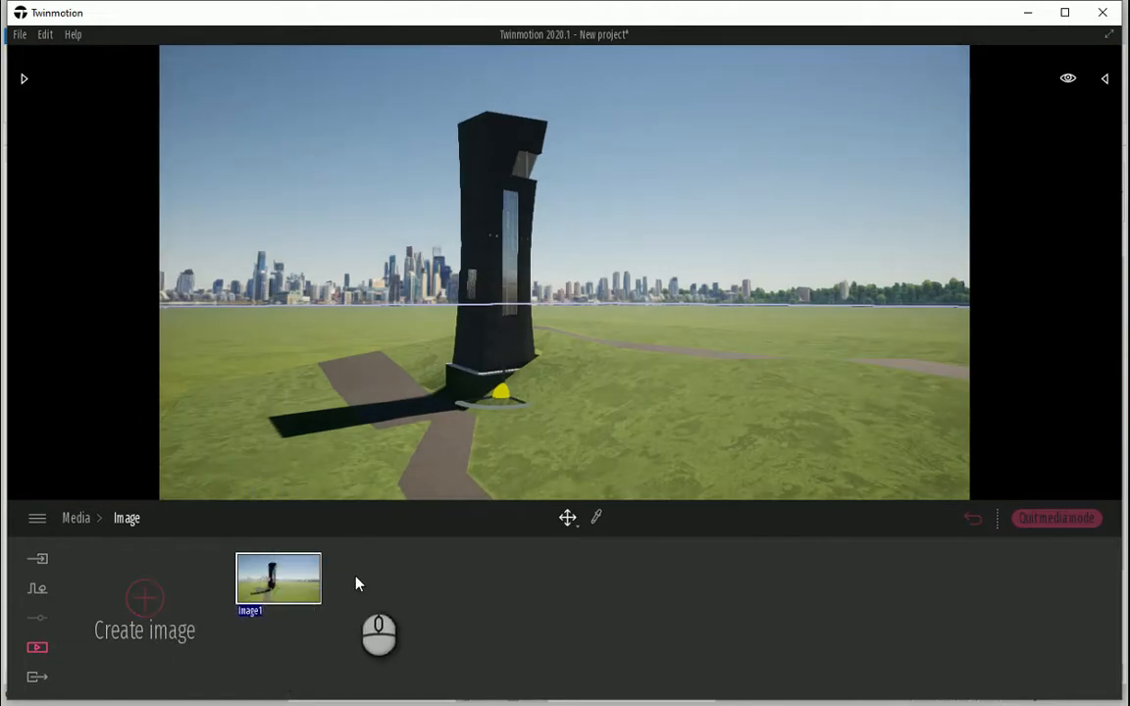
text(Camer)
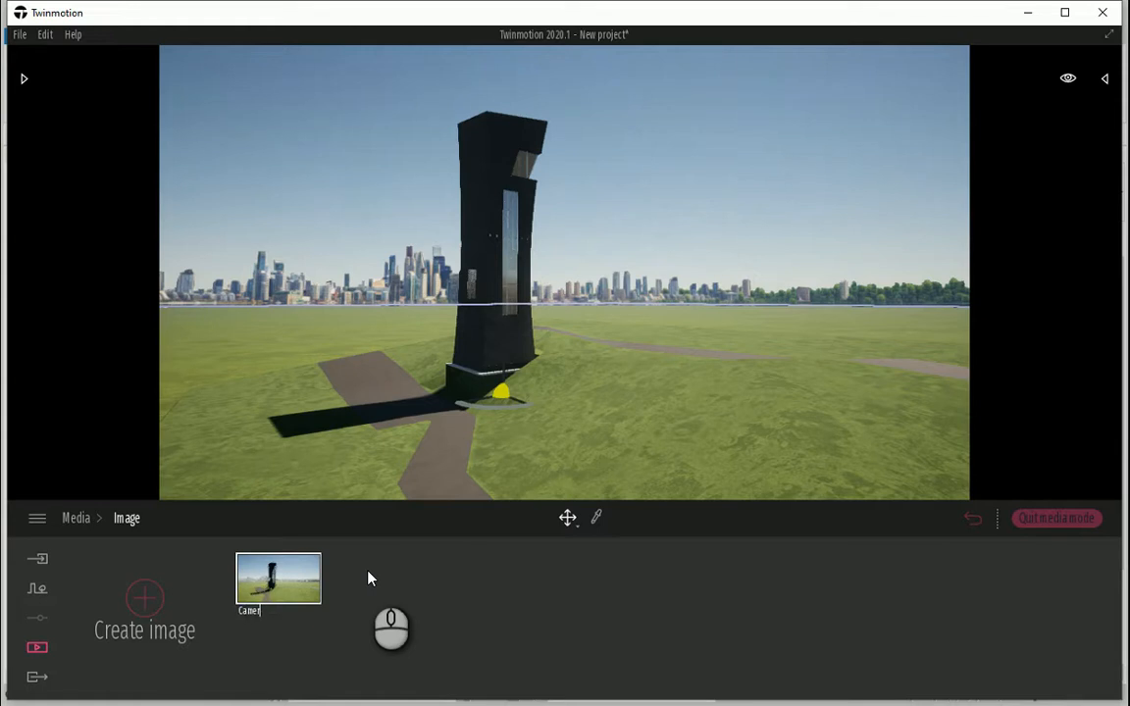
text(a View)
key(Return)
Choose the Camera View image as the media for export.
click(40, 676)
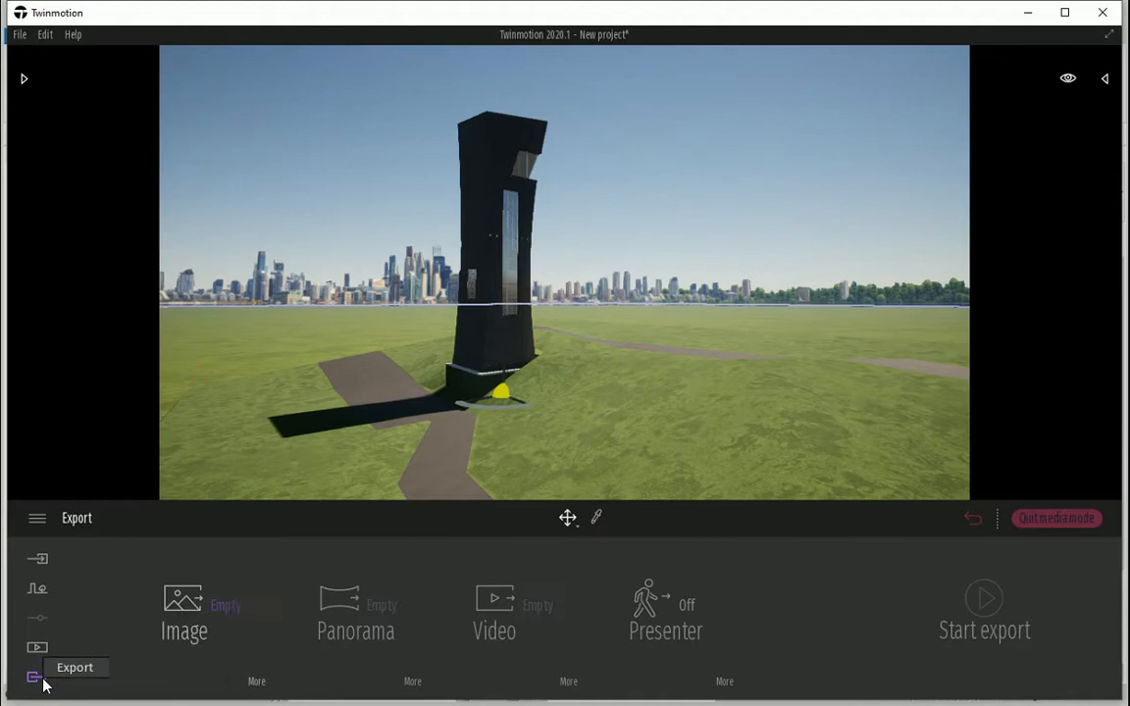
click(181, 602)
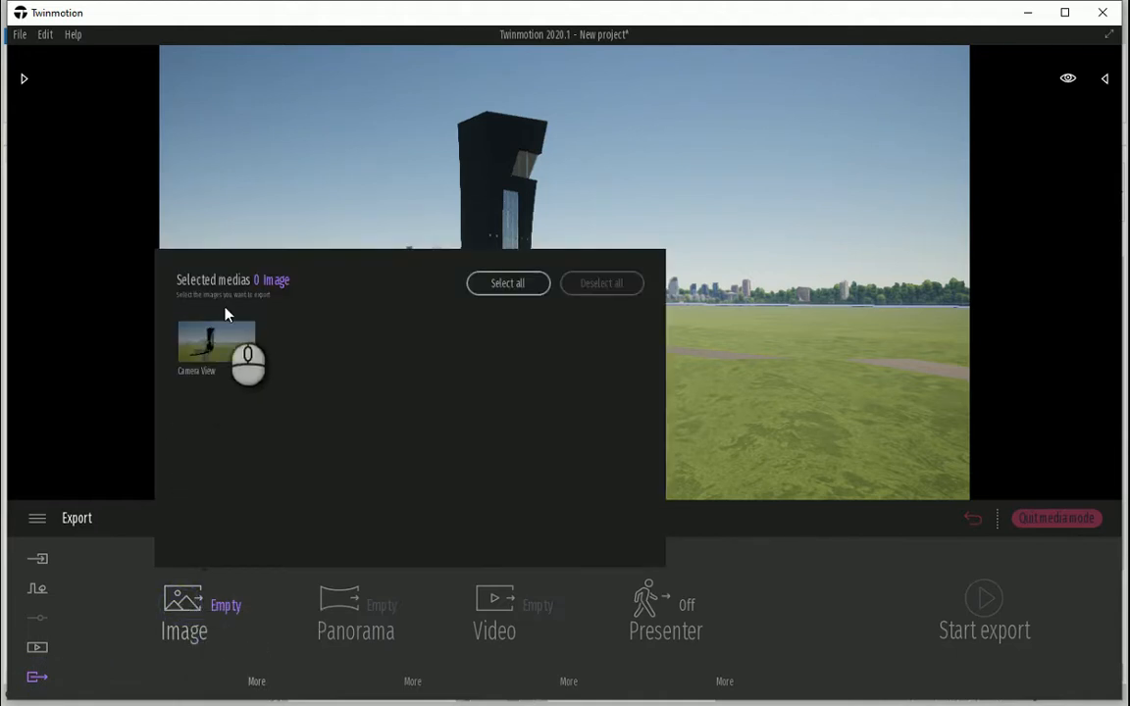
click(224, 338)
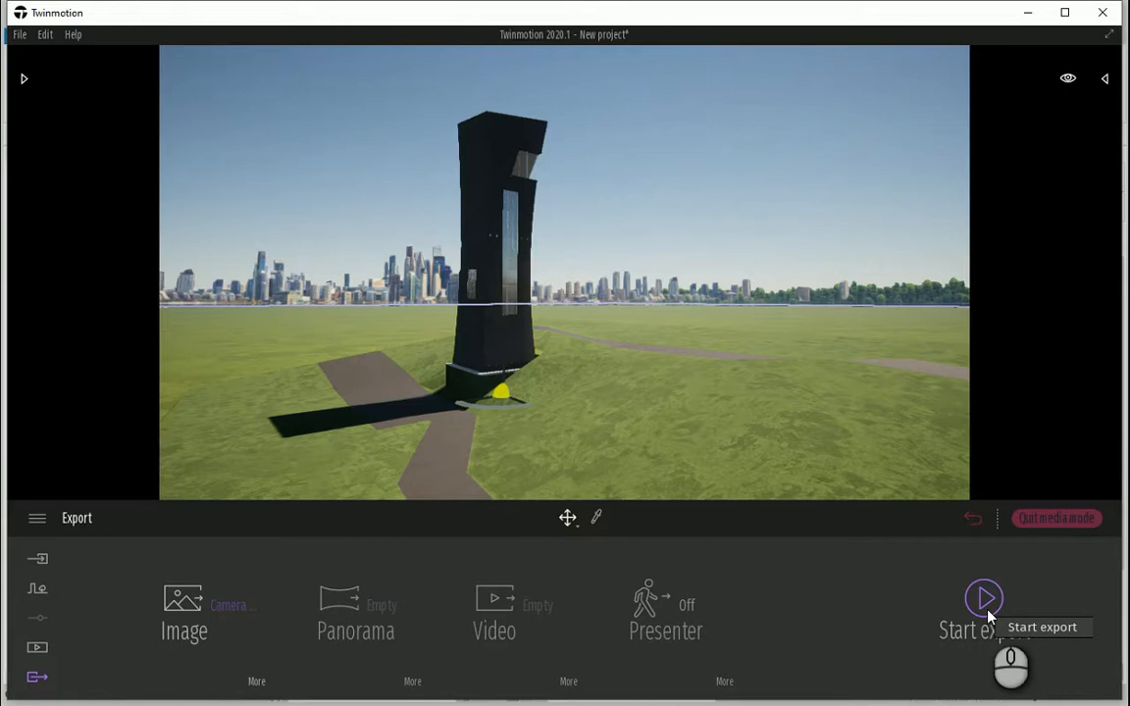
Export the chosen image into the W5 folder inside 2020-CADE3002.
click(988, 613)
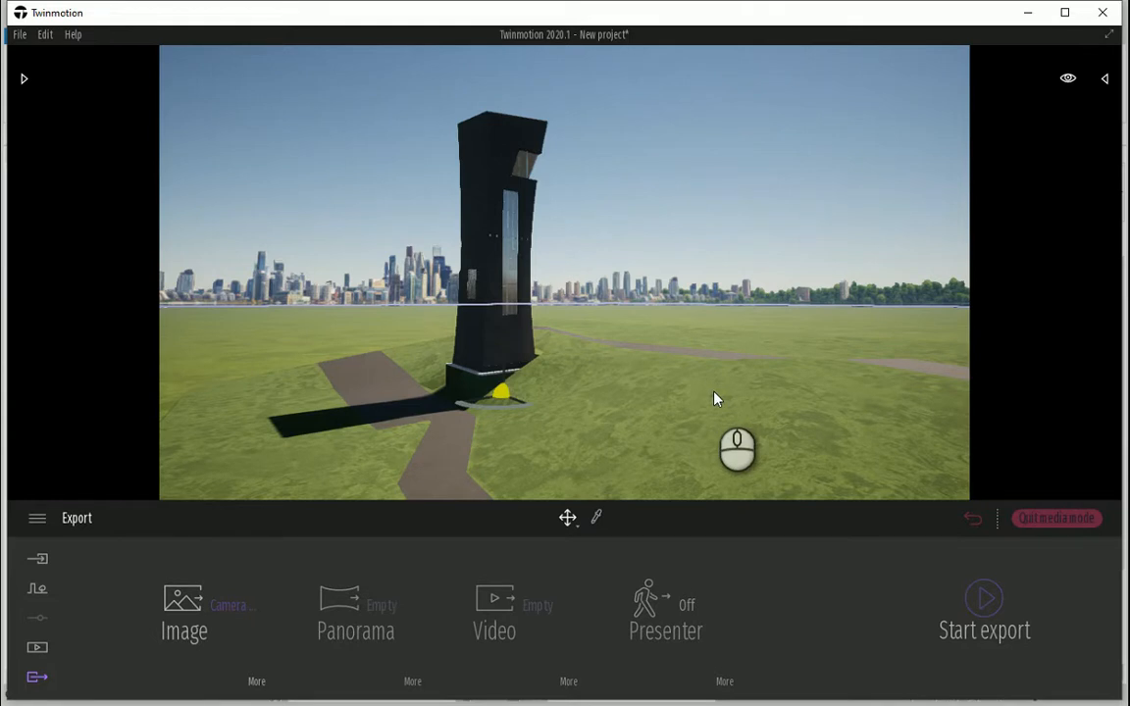
click(975, 597)
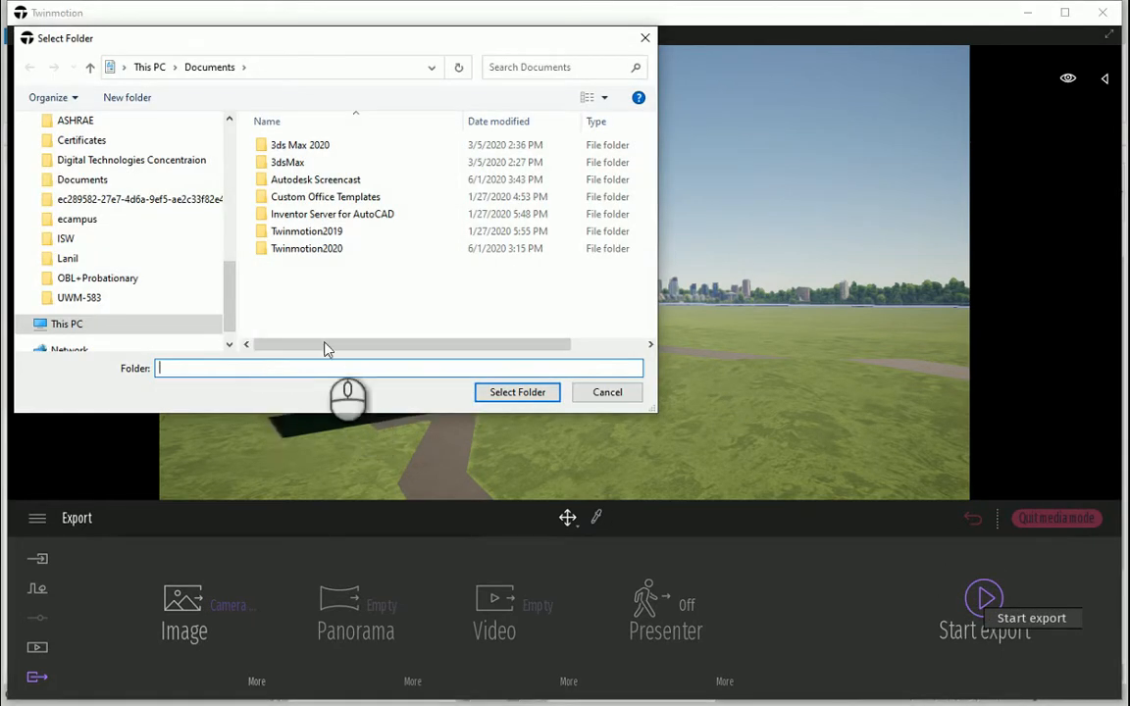
drag(228, 294, 207, 208)
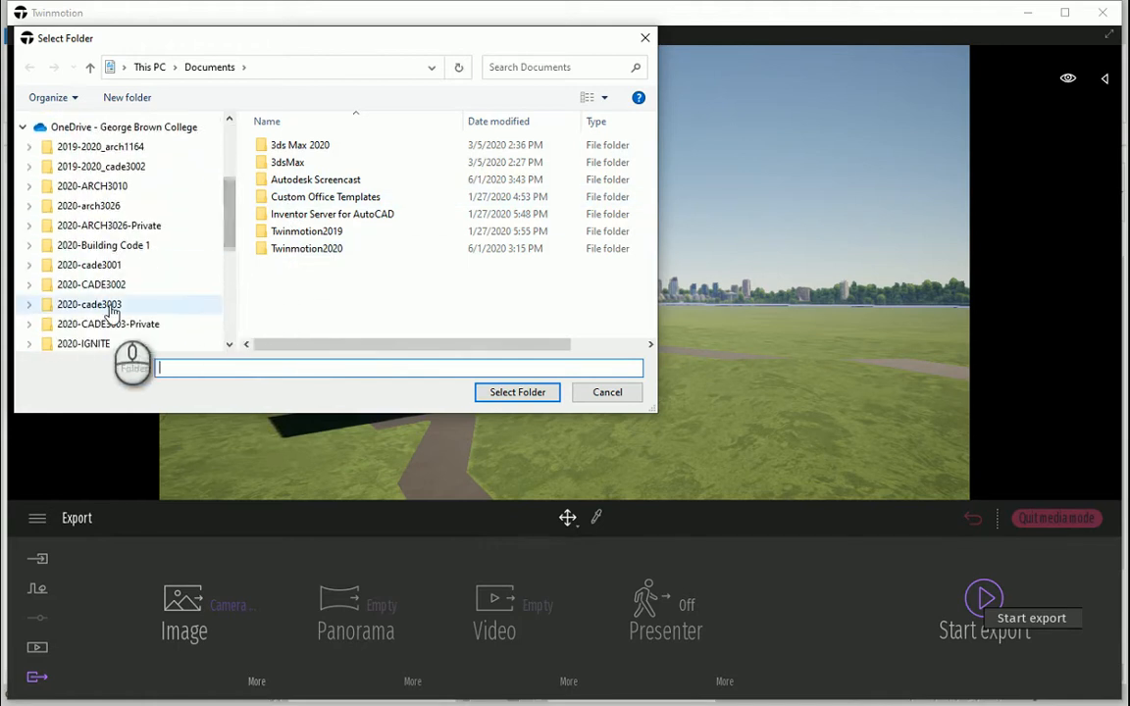
click(99, 284)
click(279, 214)
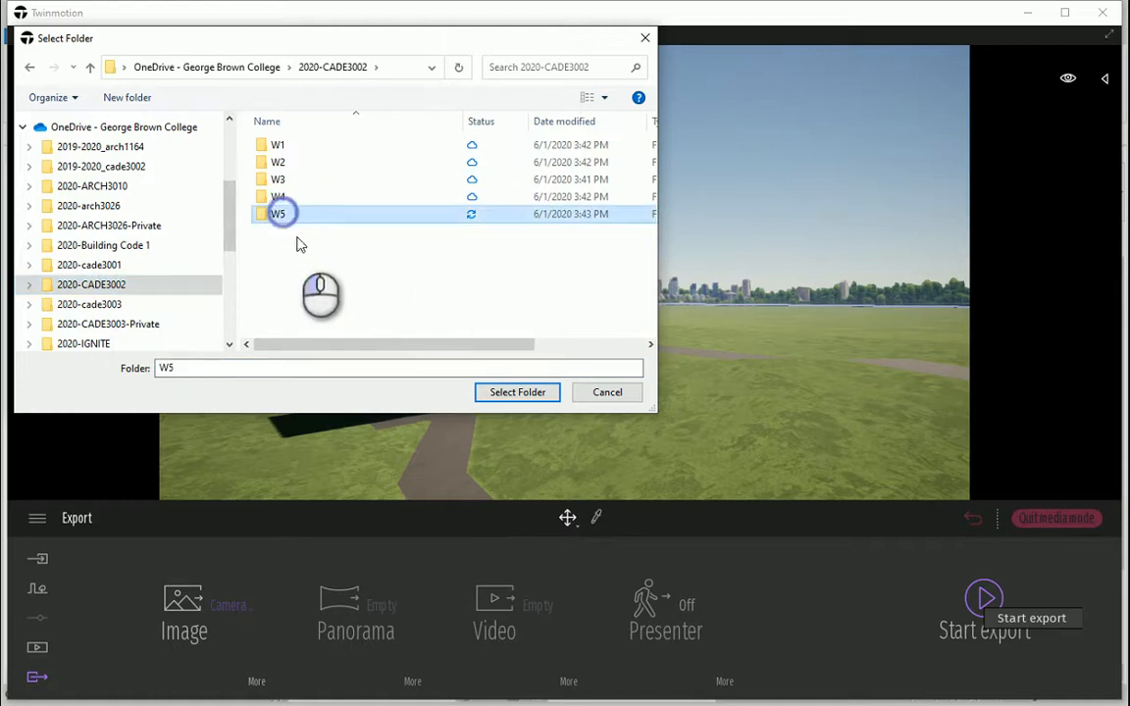
click(493, 392)
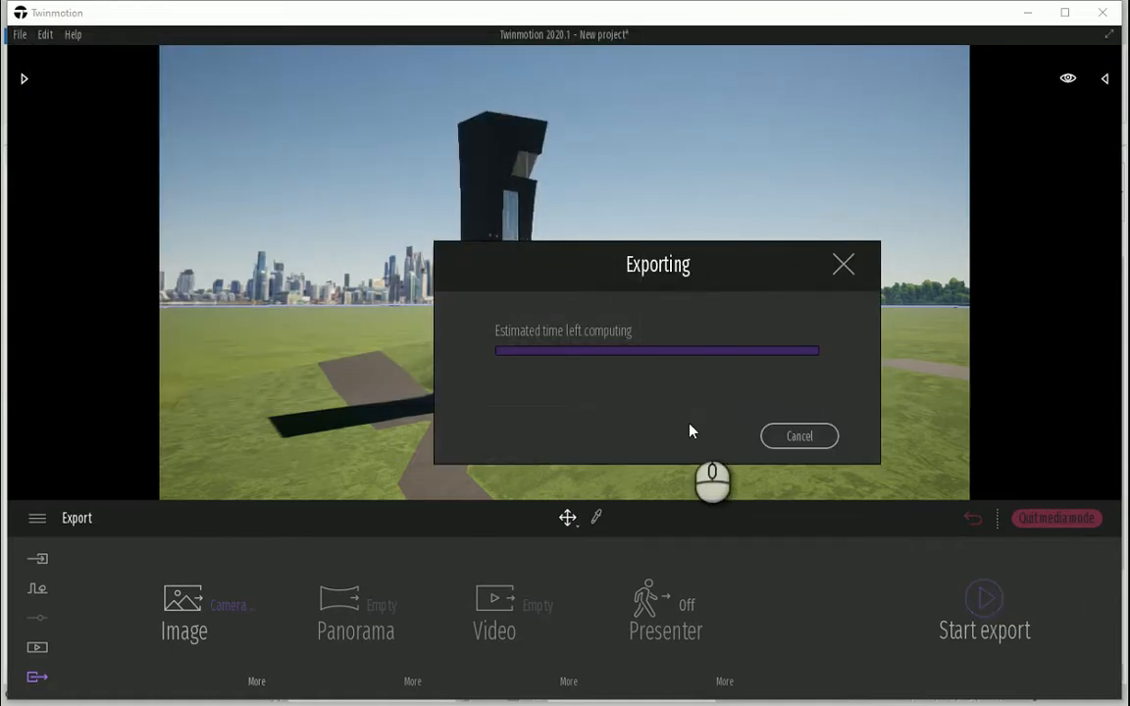
Deselect all images in the export selection so that Camera View is excluded from the next export.
click(40, 651)
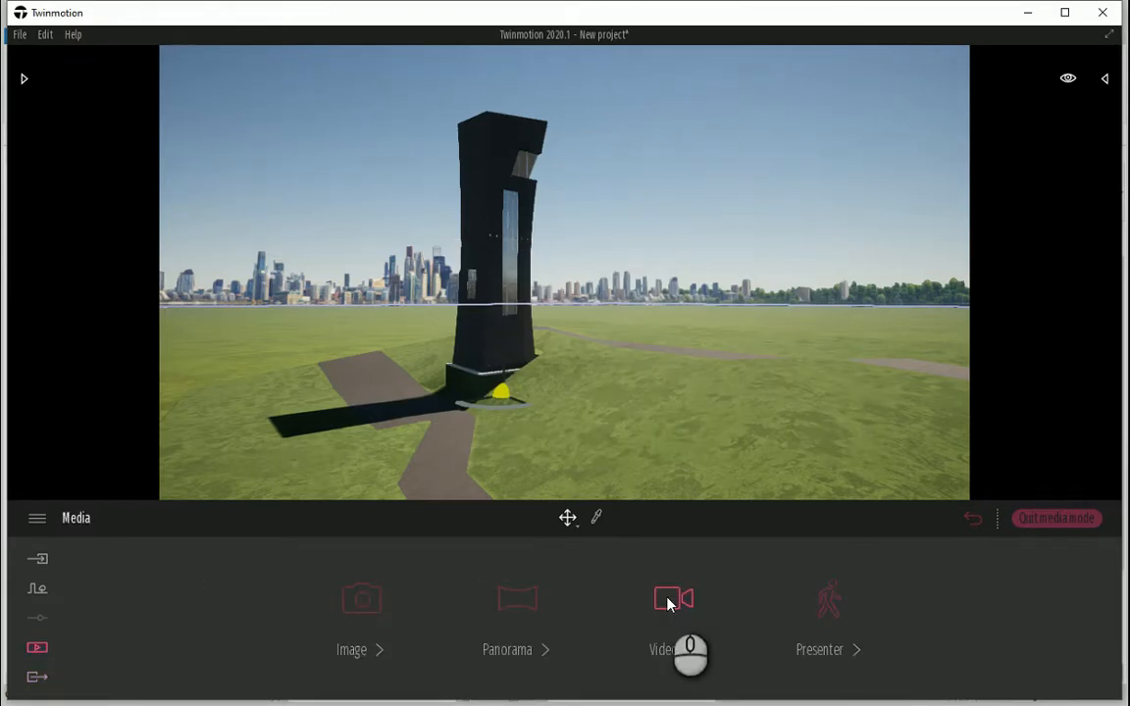
click(36, 676)
click(181, 613)
click(568, 431)
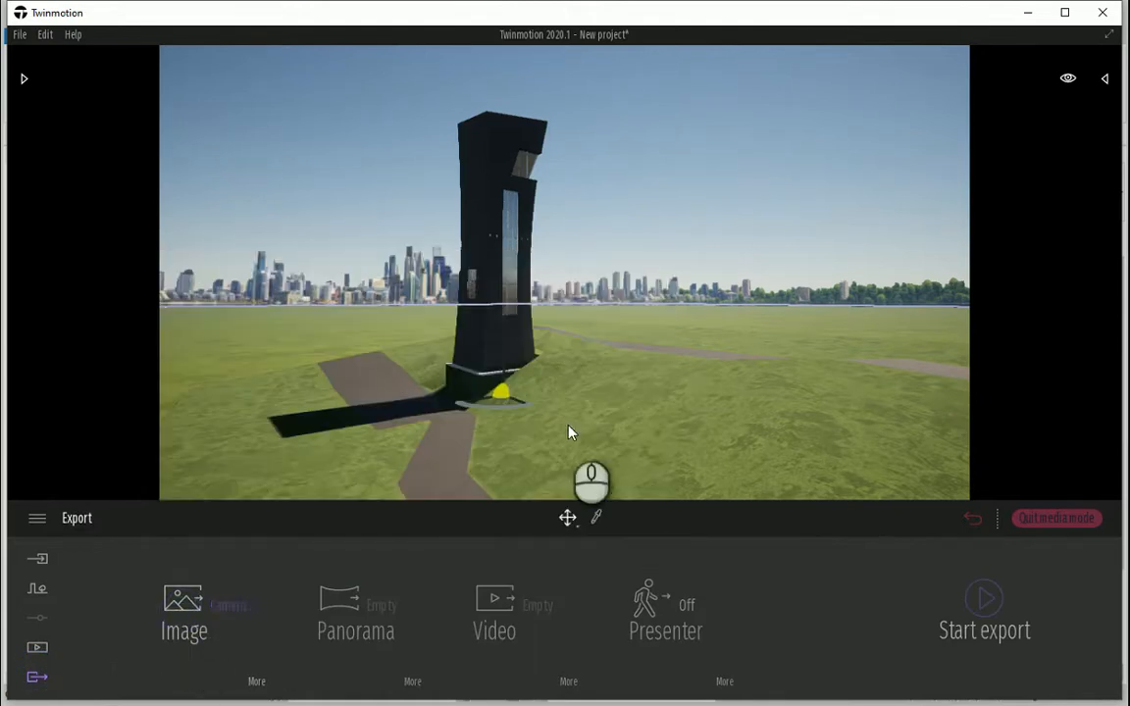
click(201, 598)
click(600, 283)
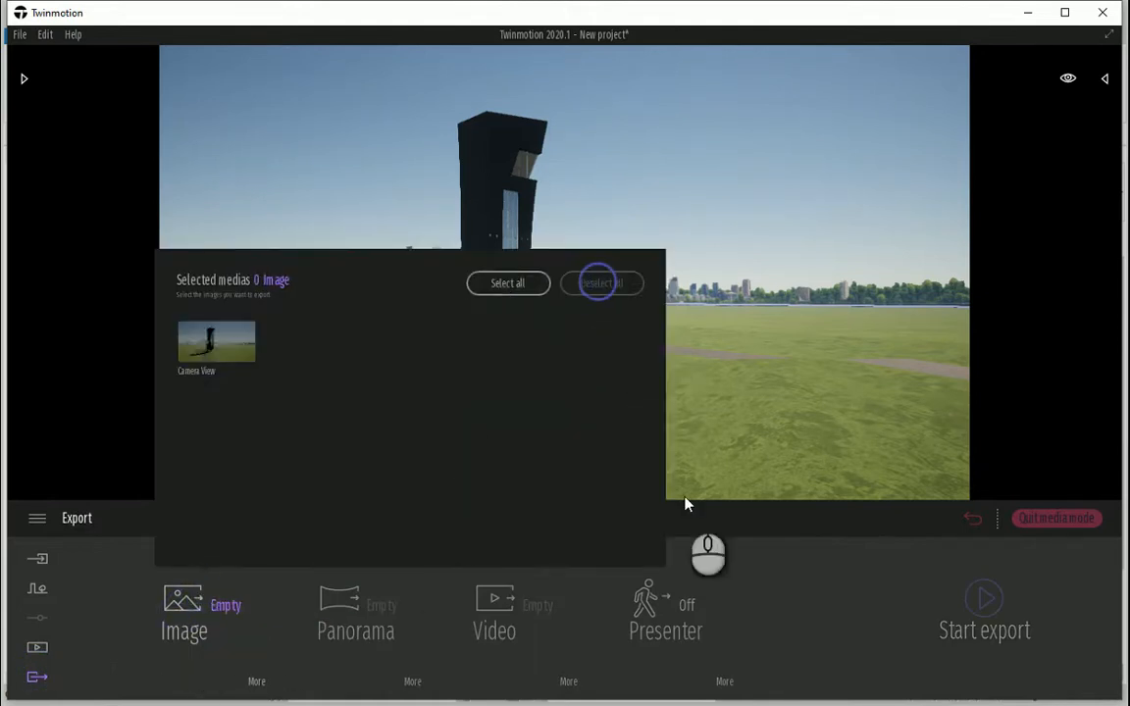
click(685, 504)
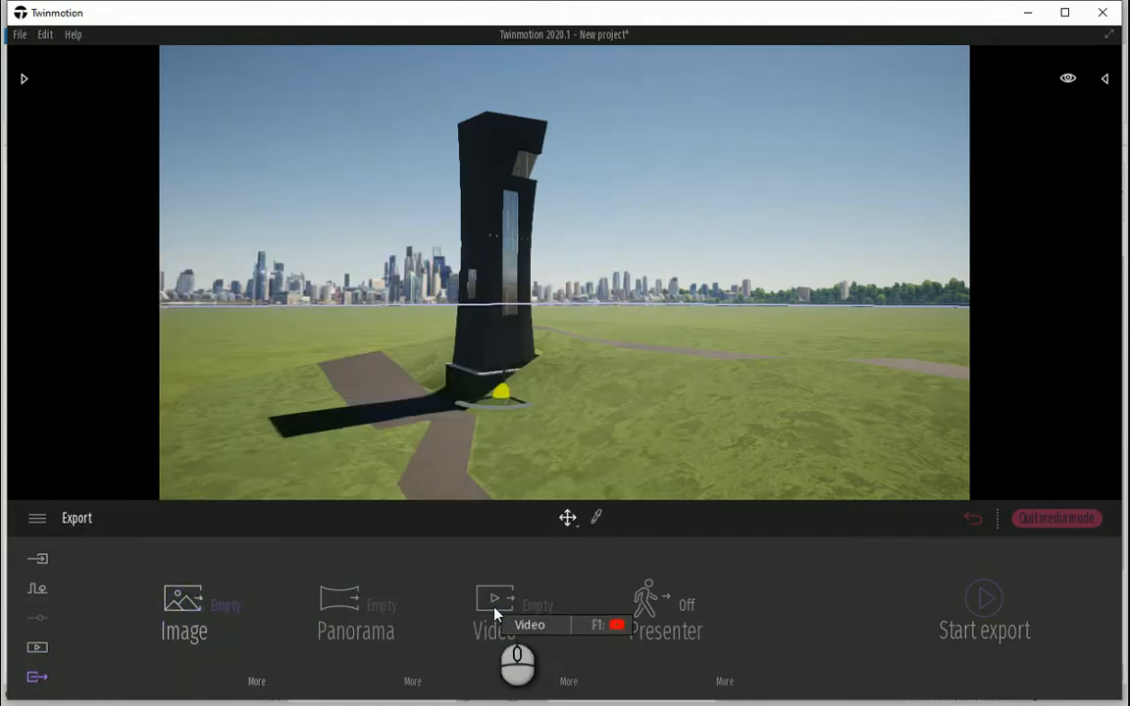
click(45, 647)
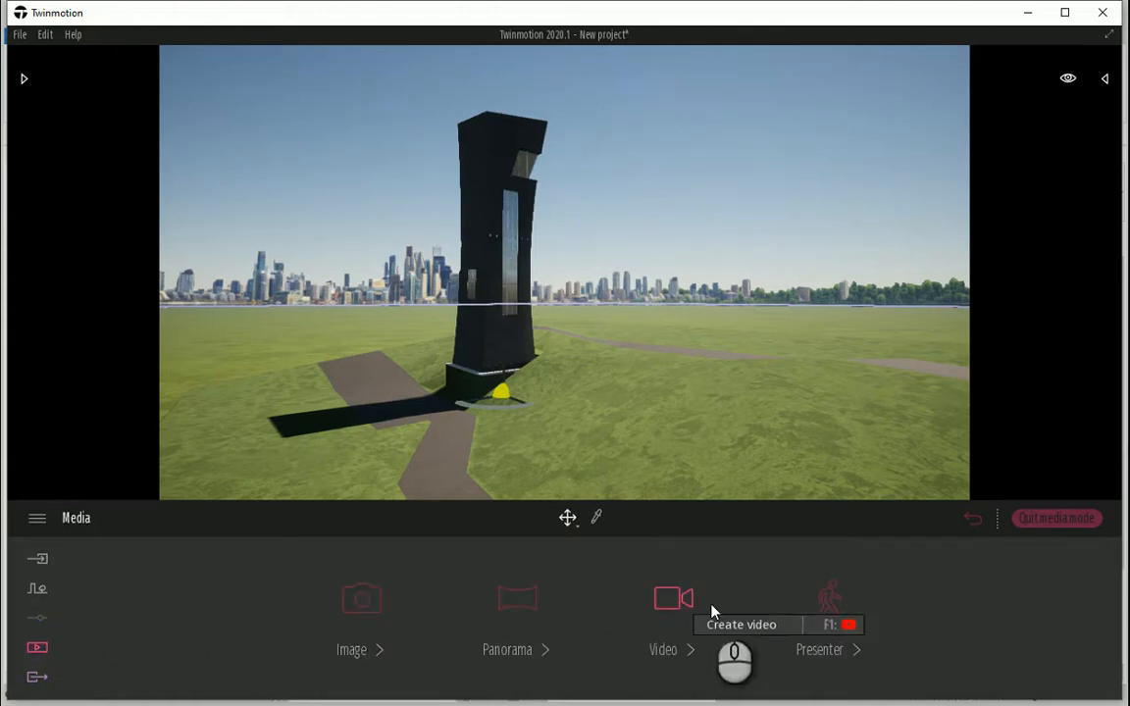
click(38, 677)
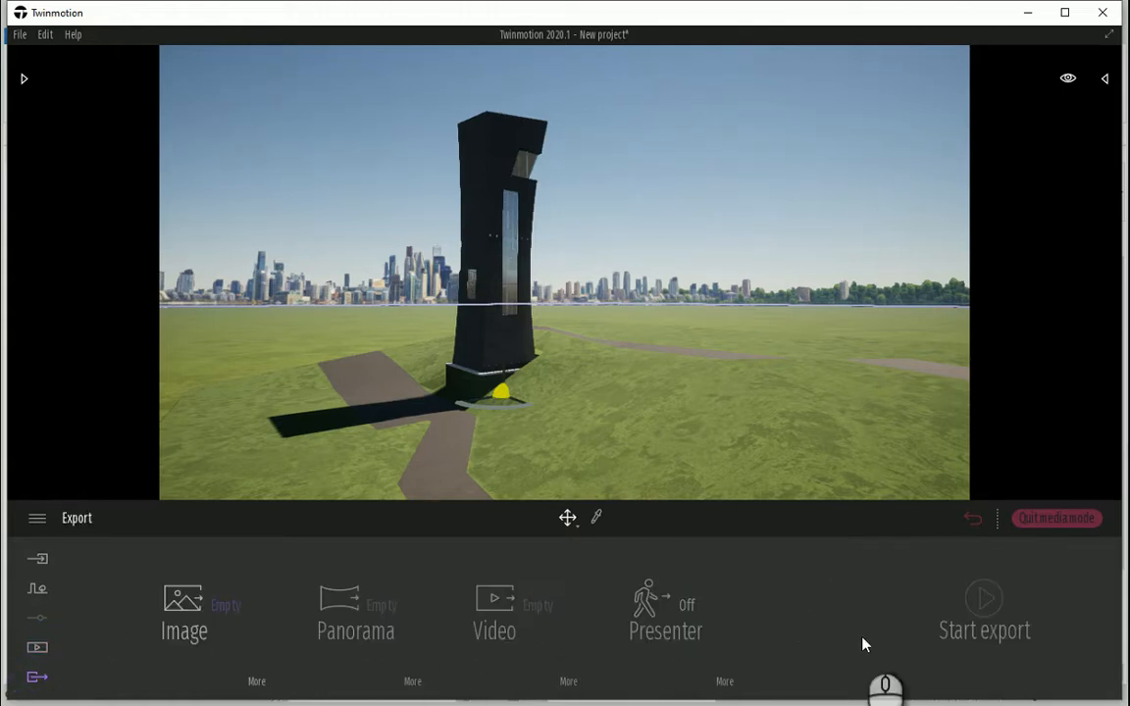
click(34, 649)
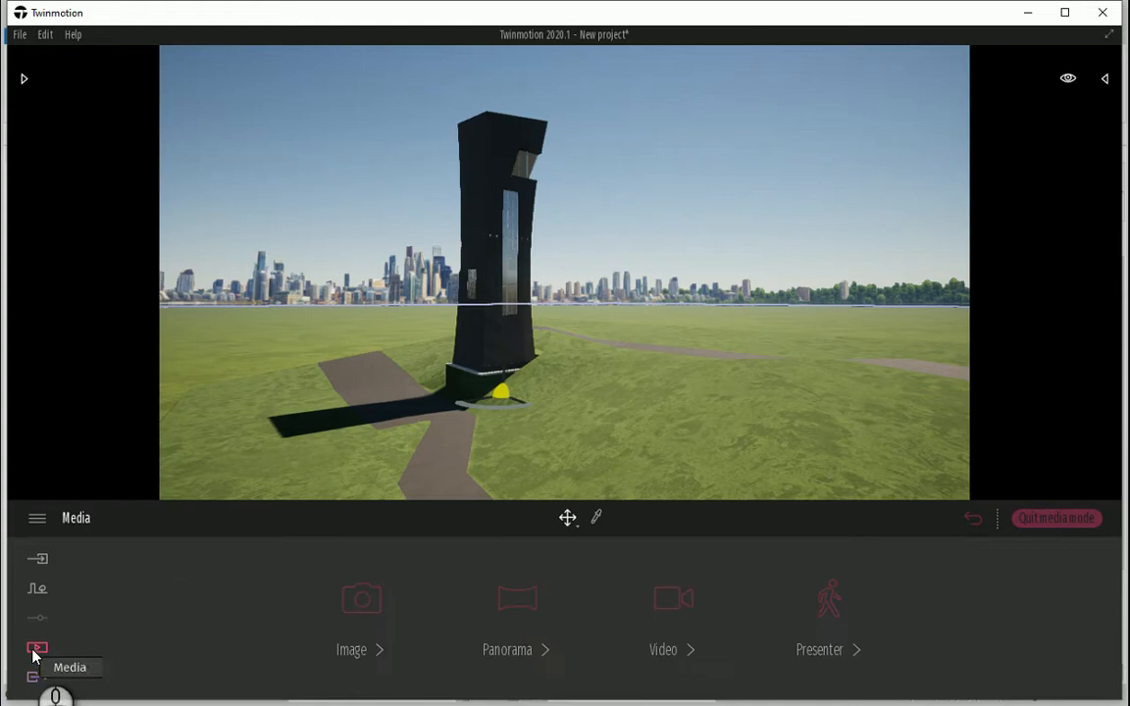
click(38, 562)
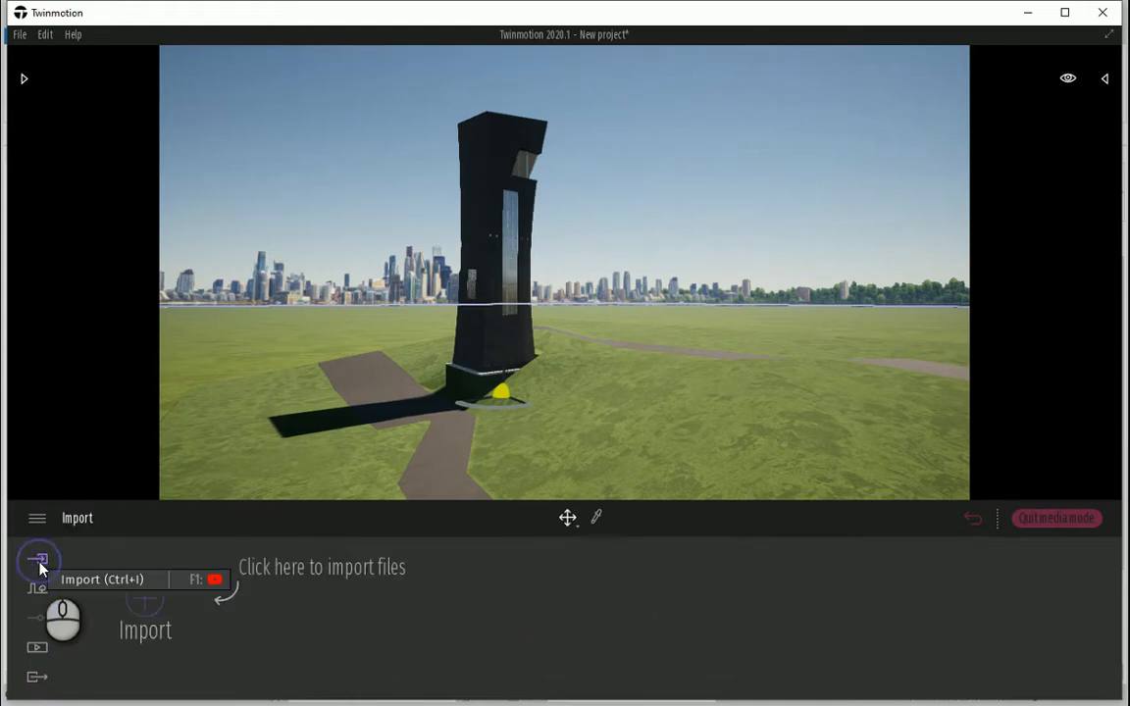
Start a vegetation scatter set and add Lawson's Falsecypress from the Trees library to it.
click(37, 590)
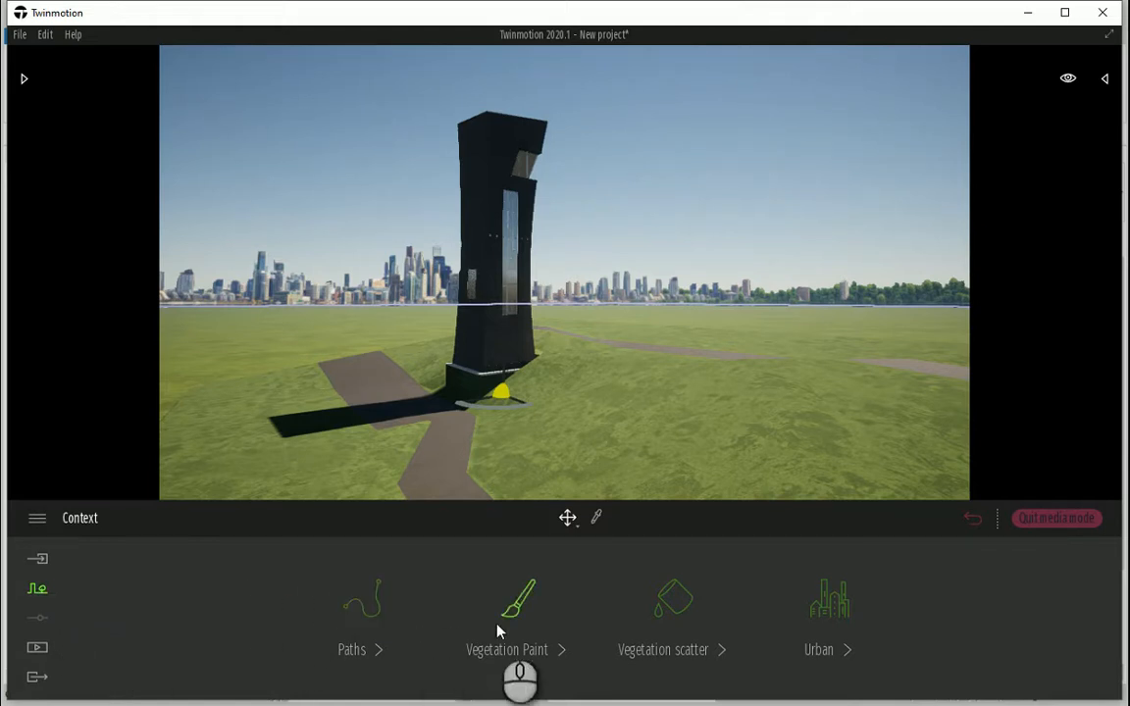
click(680, 605)
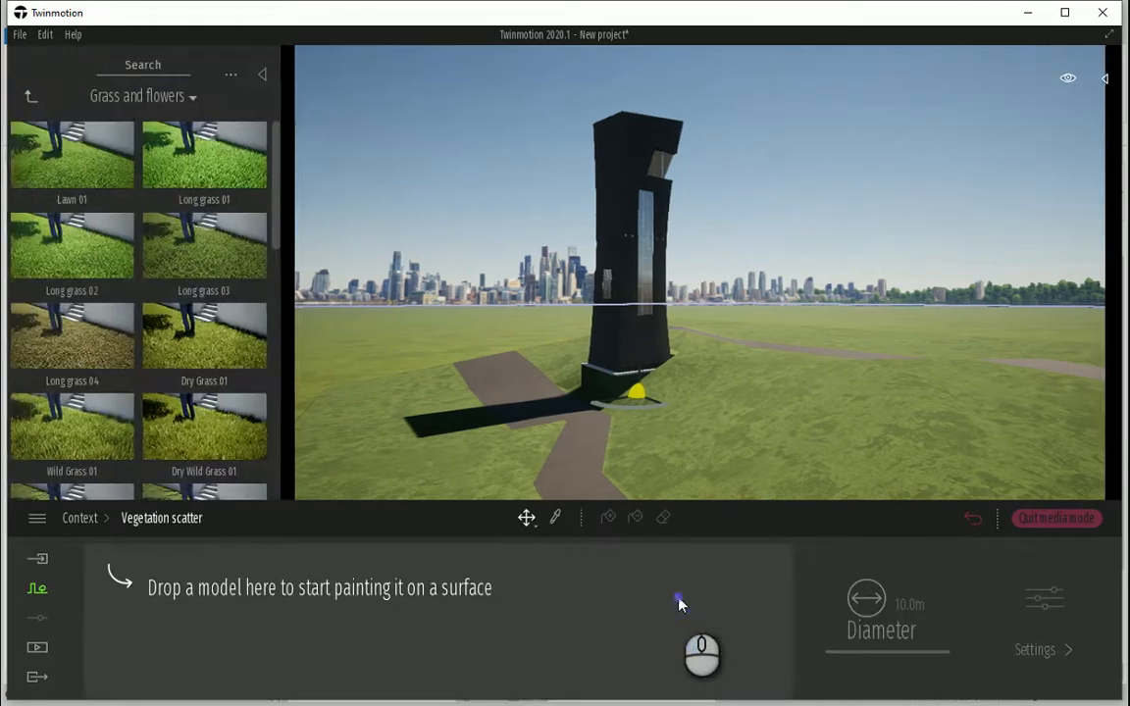
click(29, 98)
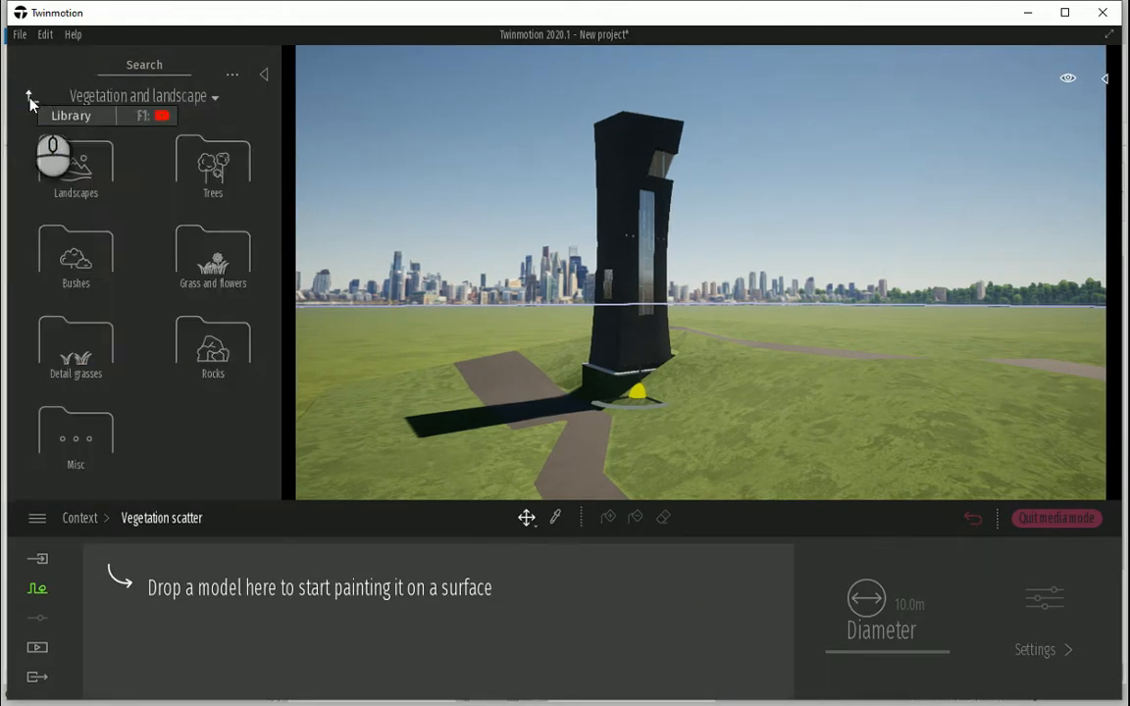
click(219, 167)
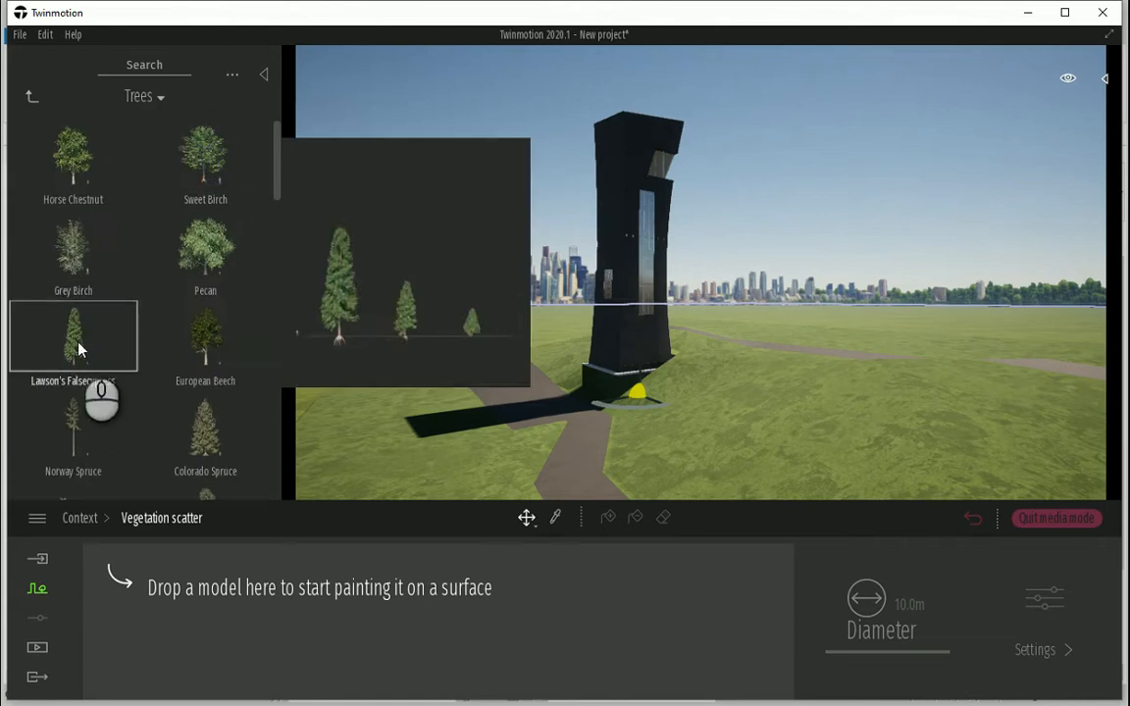
drag(74, 351, 167, 593)
Browse the Trees, Detail grasses and Rocks collections for another model to scatter.
scroll(137, 363, down, 2)
scroll(137, 363, down, 12)
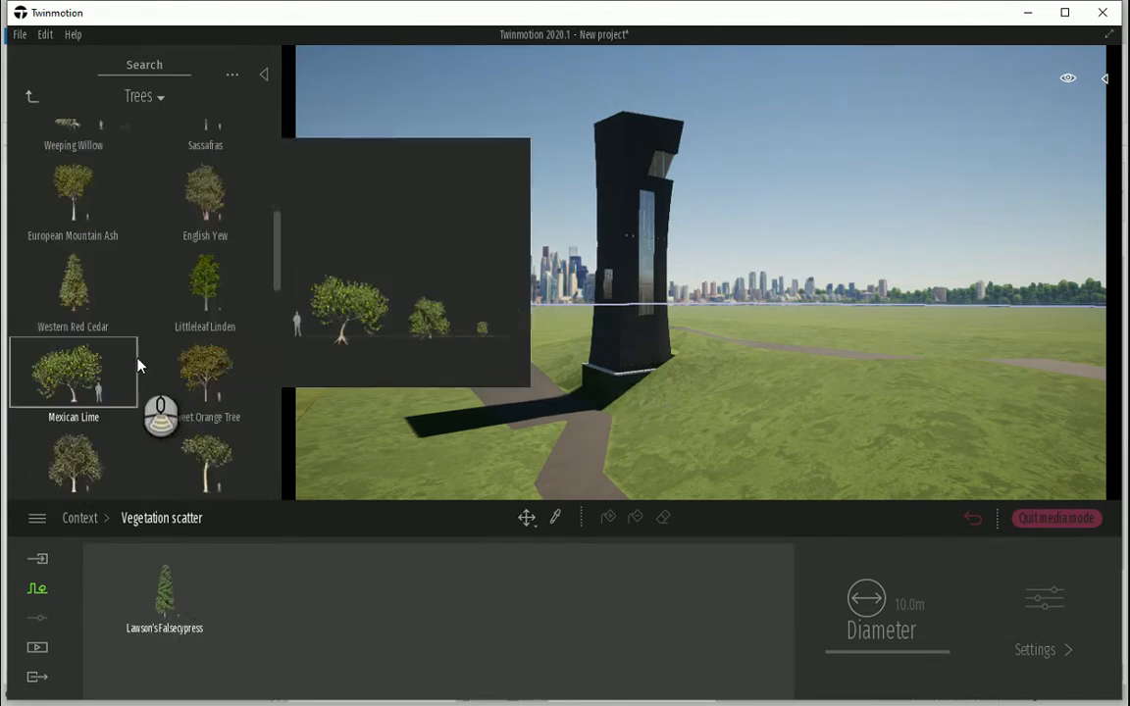
scroll(119, 372, down, 5)
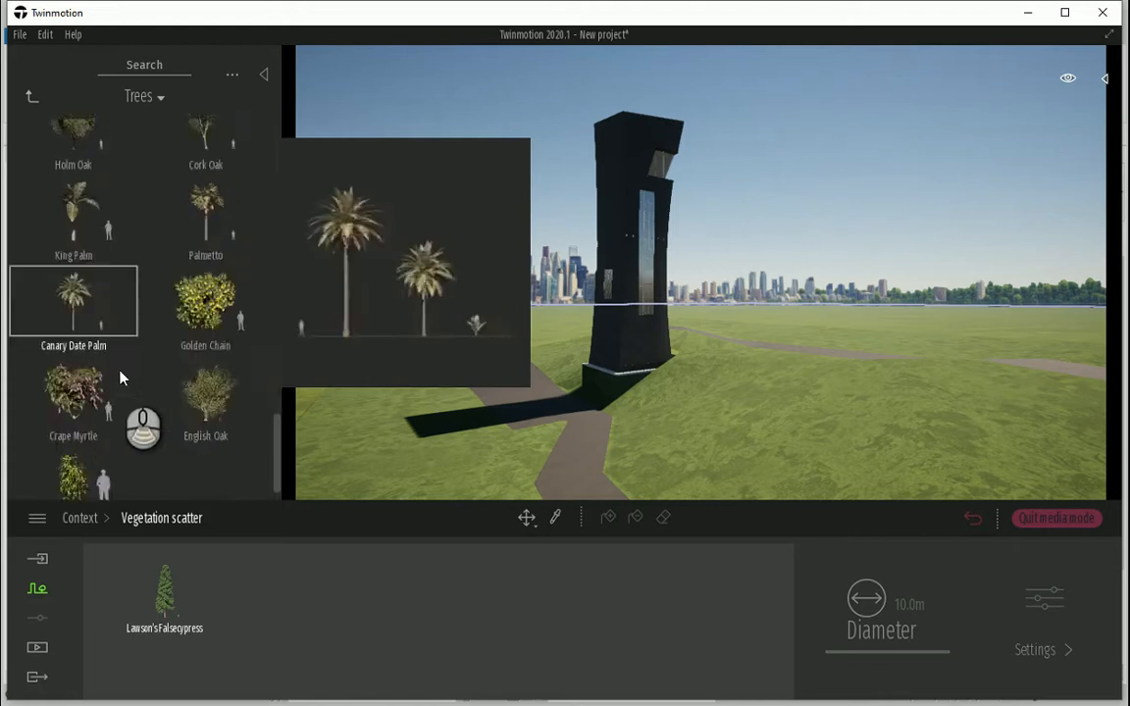
scroll(119, 372, up, 4)
click(33, 95)
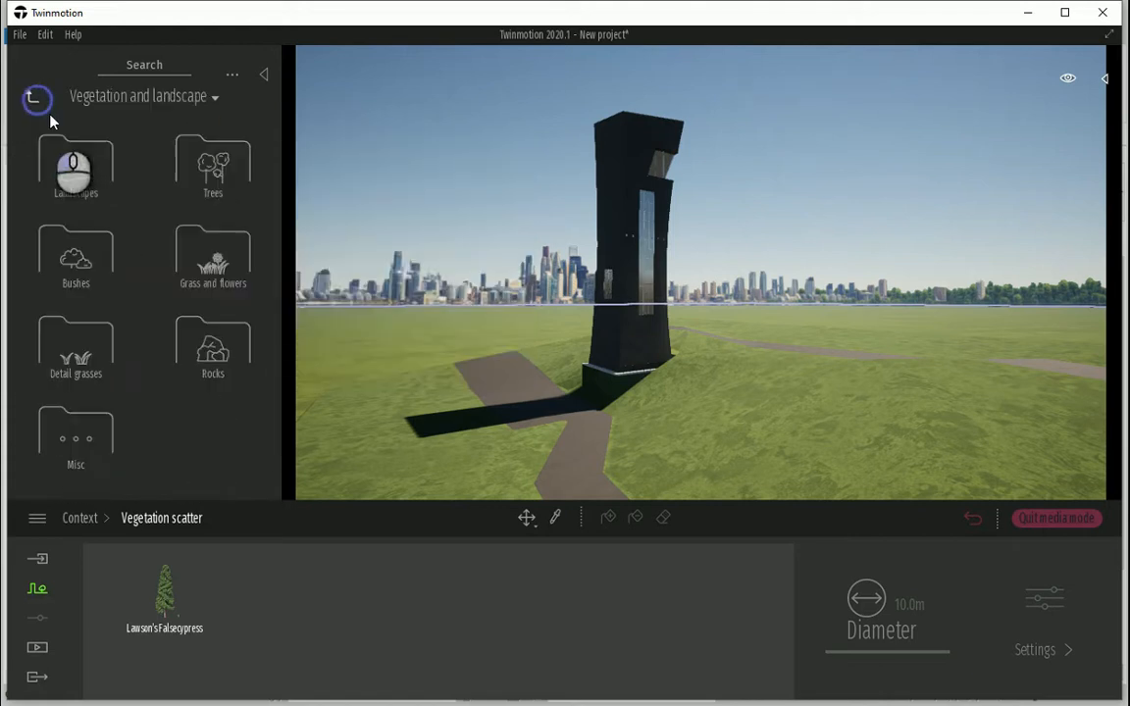
click(88, 358)
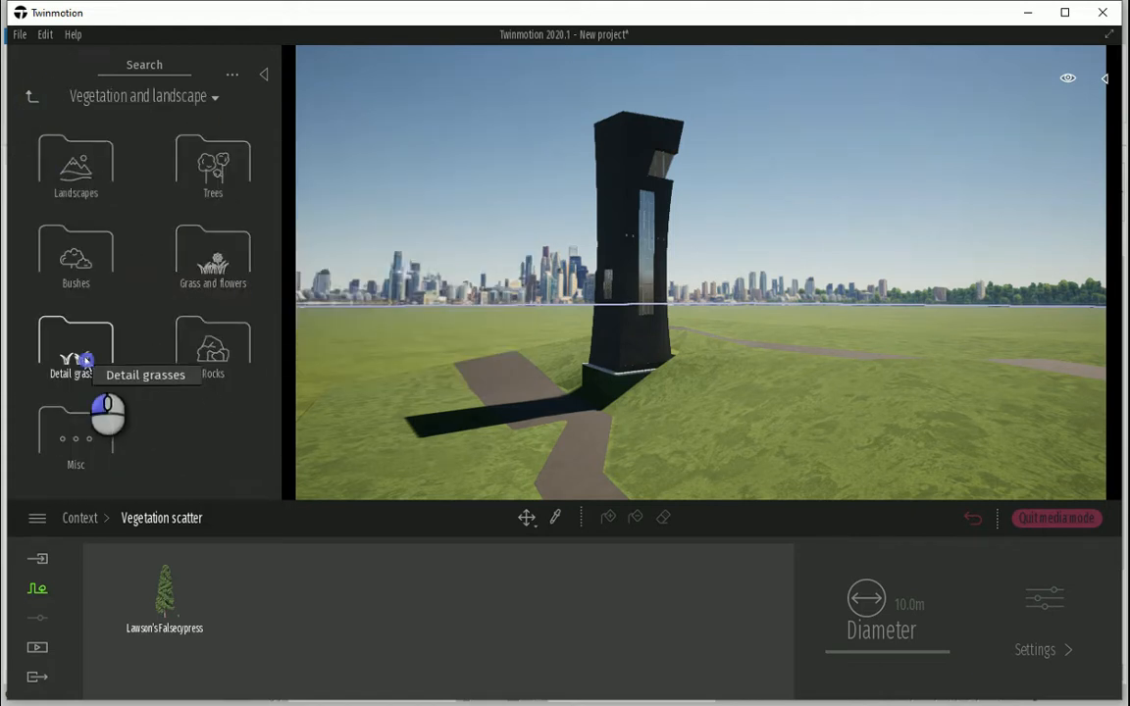
click(32, 98)
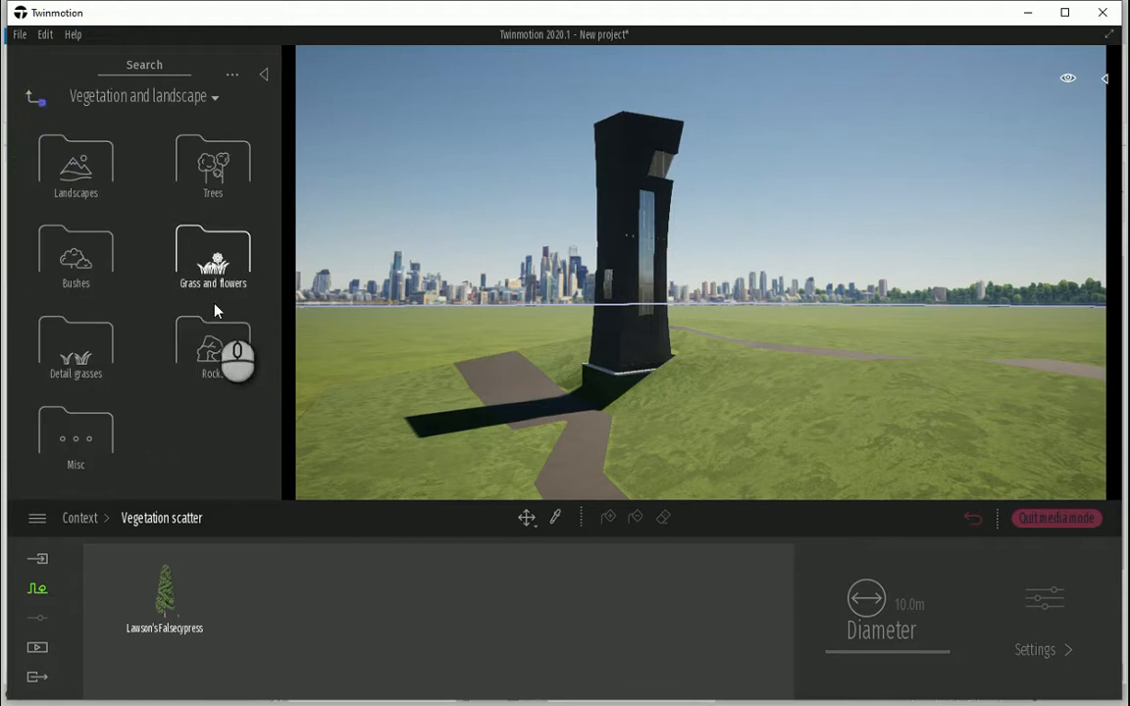
click(221, 360)
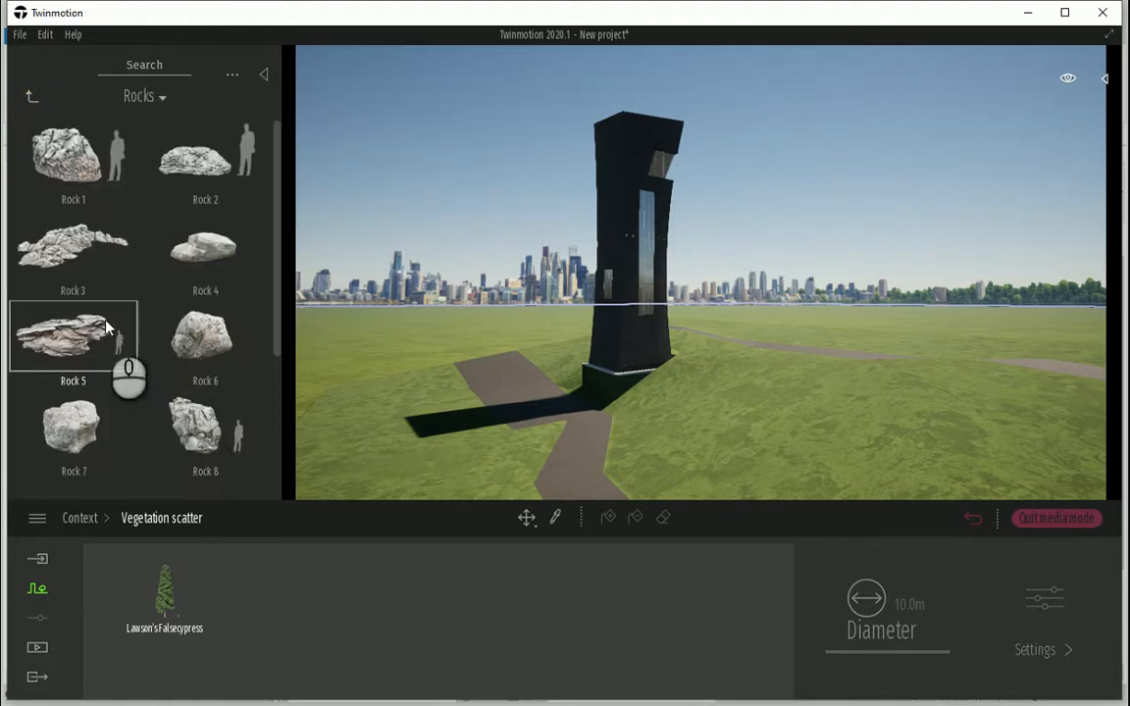
click(32, 96)
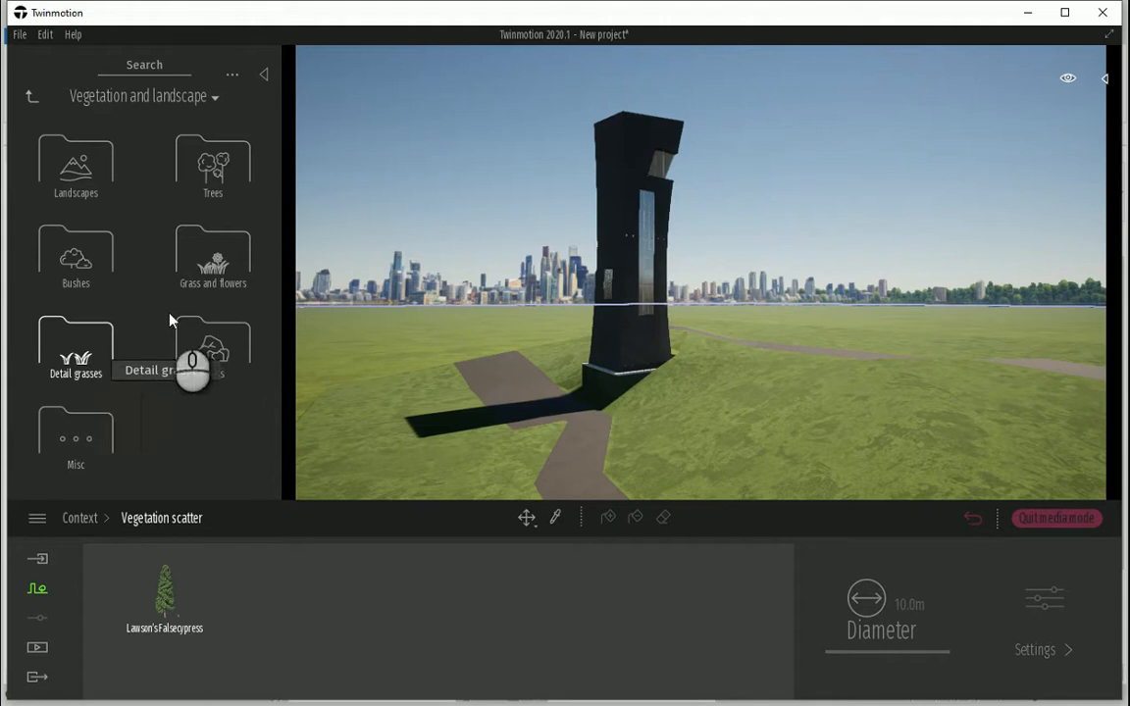
Add Ling Heather from the Grass and flowers library to the vegetation scatter set.
click(212, 262)
scroll(168, 314, down, 5)
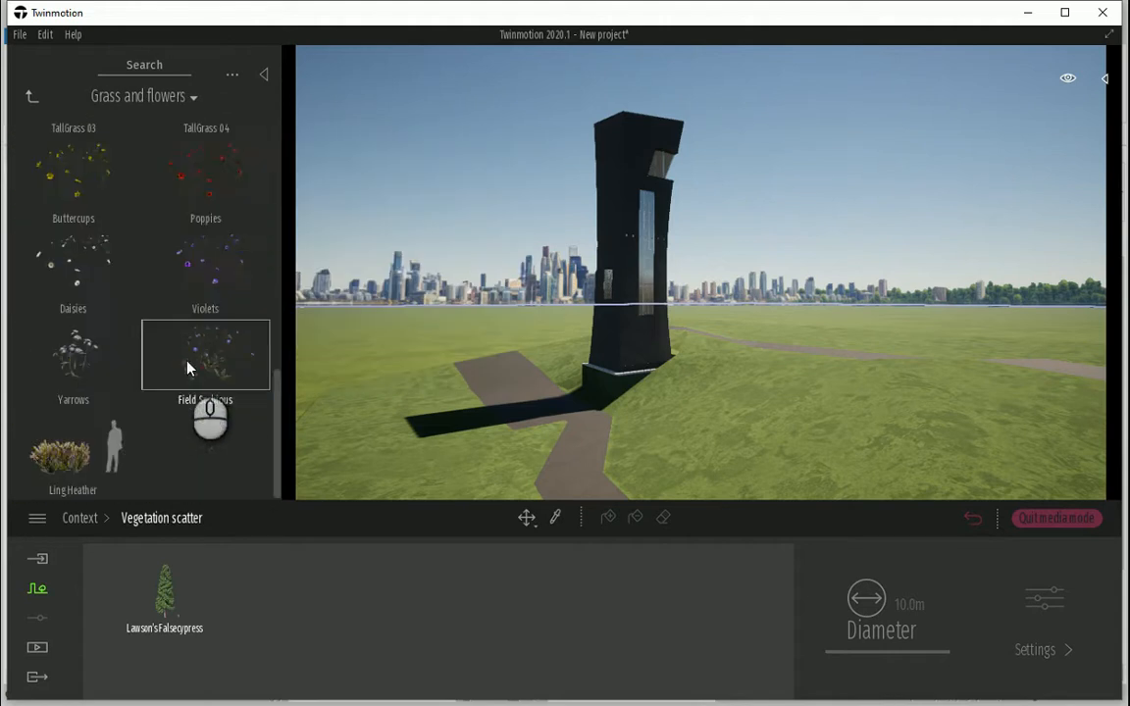
click(73, 470)
drag(72, 470, 282, 621)
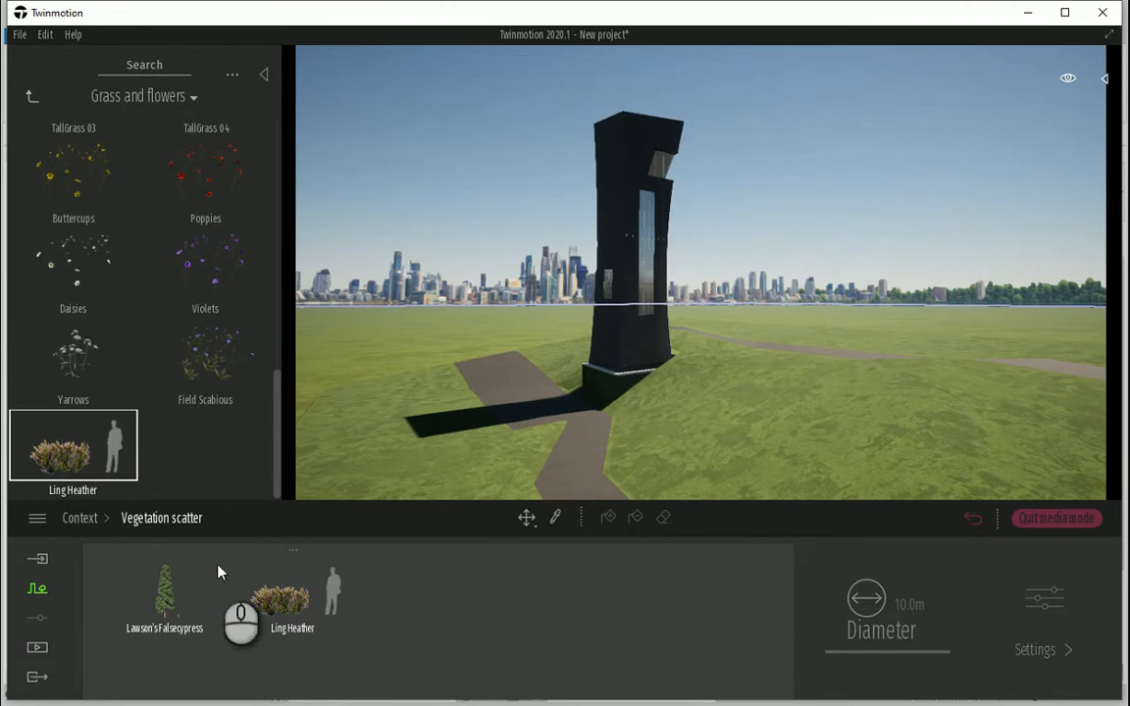
Scatter both Lawson's Falsecypress and Ling Heather over the grass terrain around the tower.
click(162, 596)
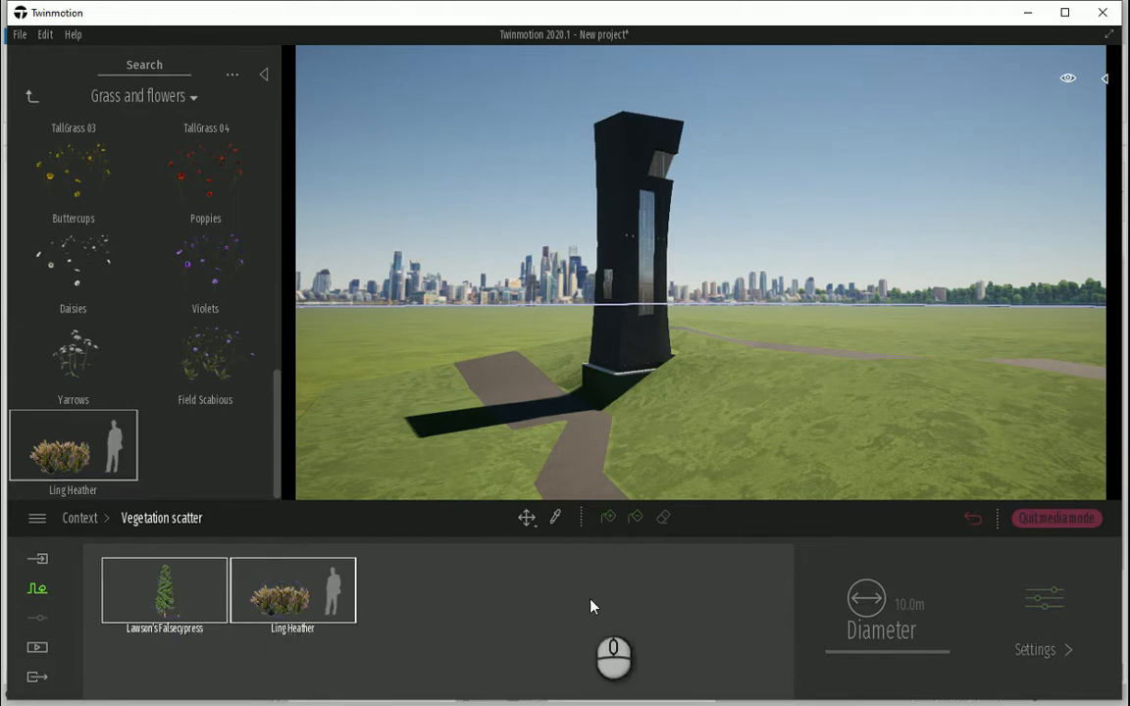
click(607, 517)
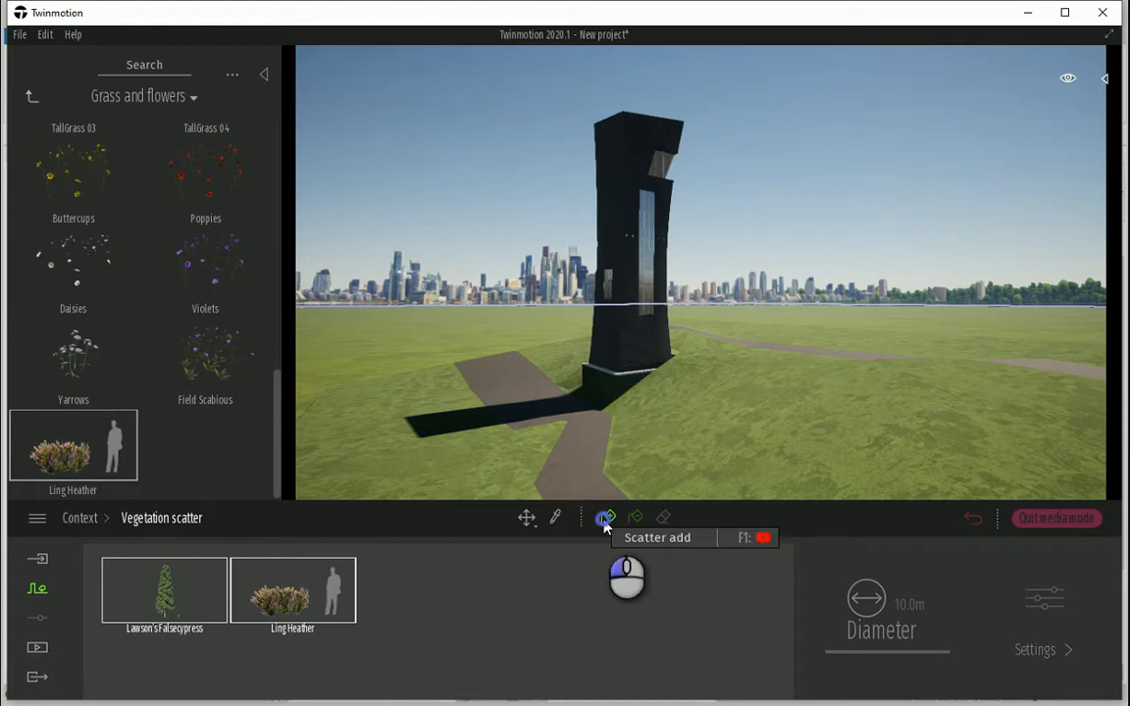
click(810, 403)
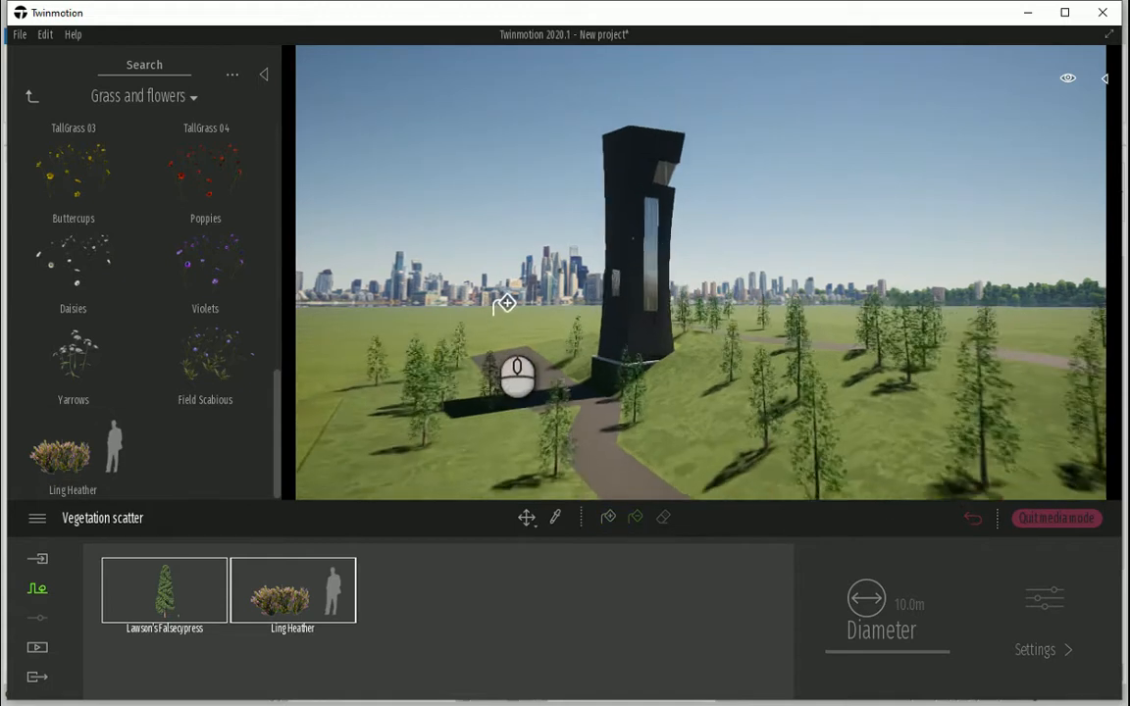
scroll(505, 304, down, 5)
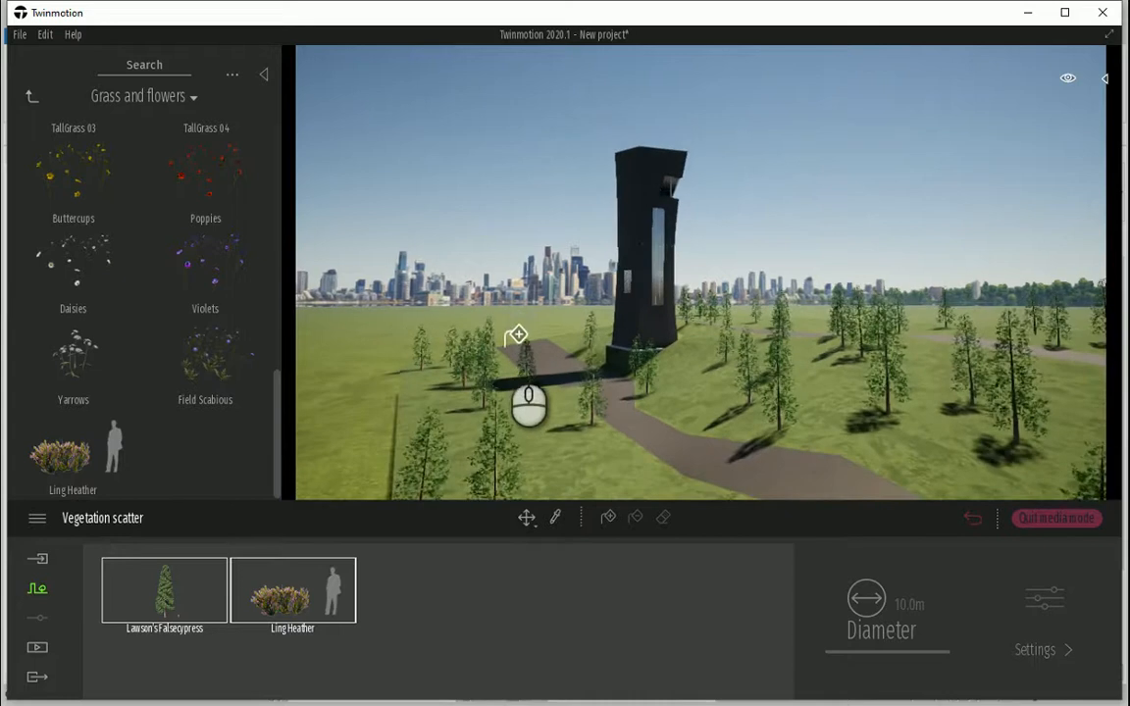
scroll(628, 386, up, 2)
scroll(751, 394, up, 2)
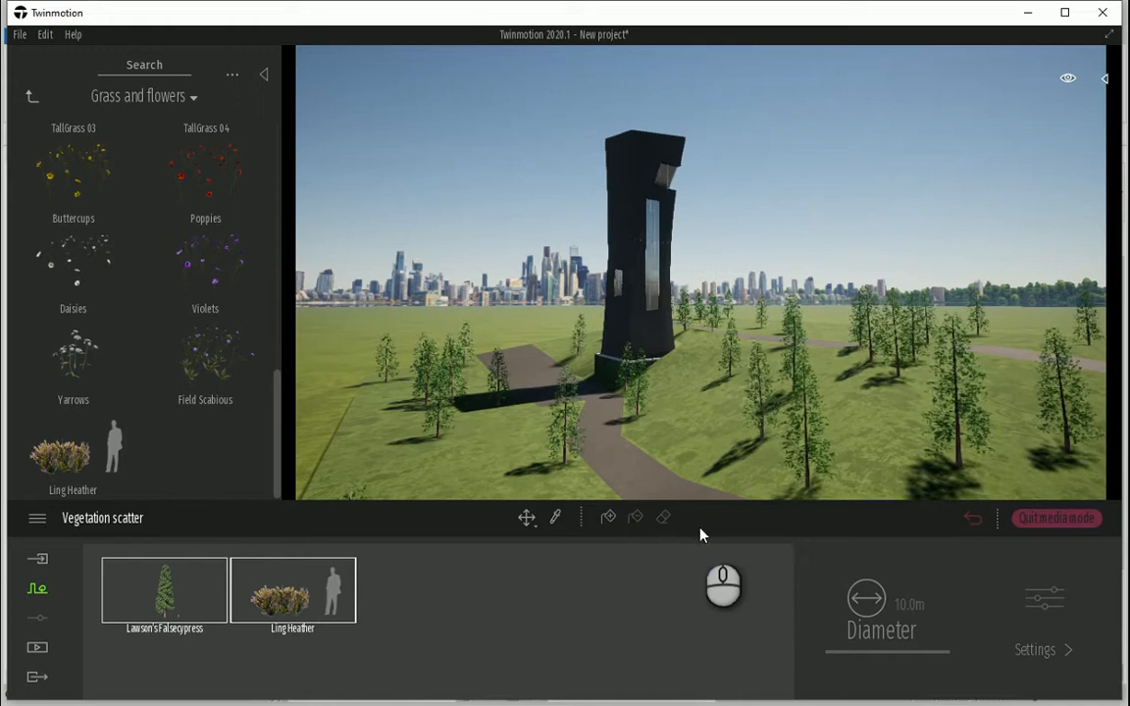
Scatter the selected plants over the terrain again for denser planting, and leave the scatter tool.
click(636, 517)
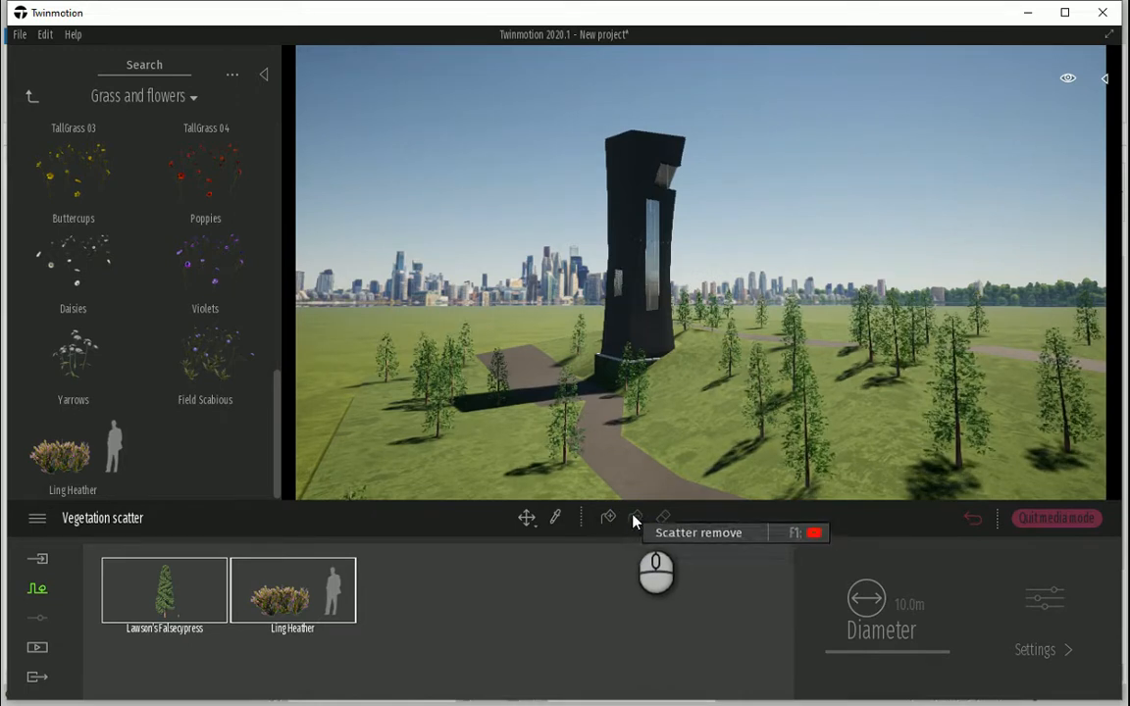
click(610, 520)
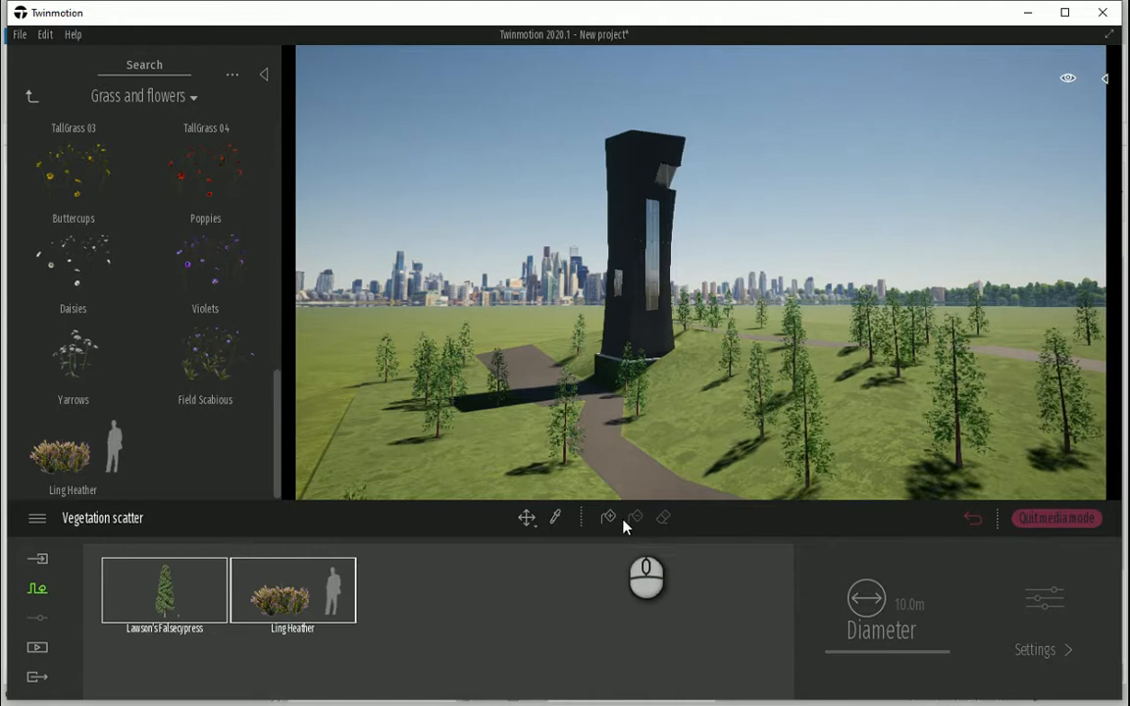
click(635, 517)
click(699, 413)
click(635, 518)
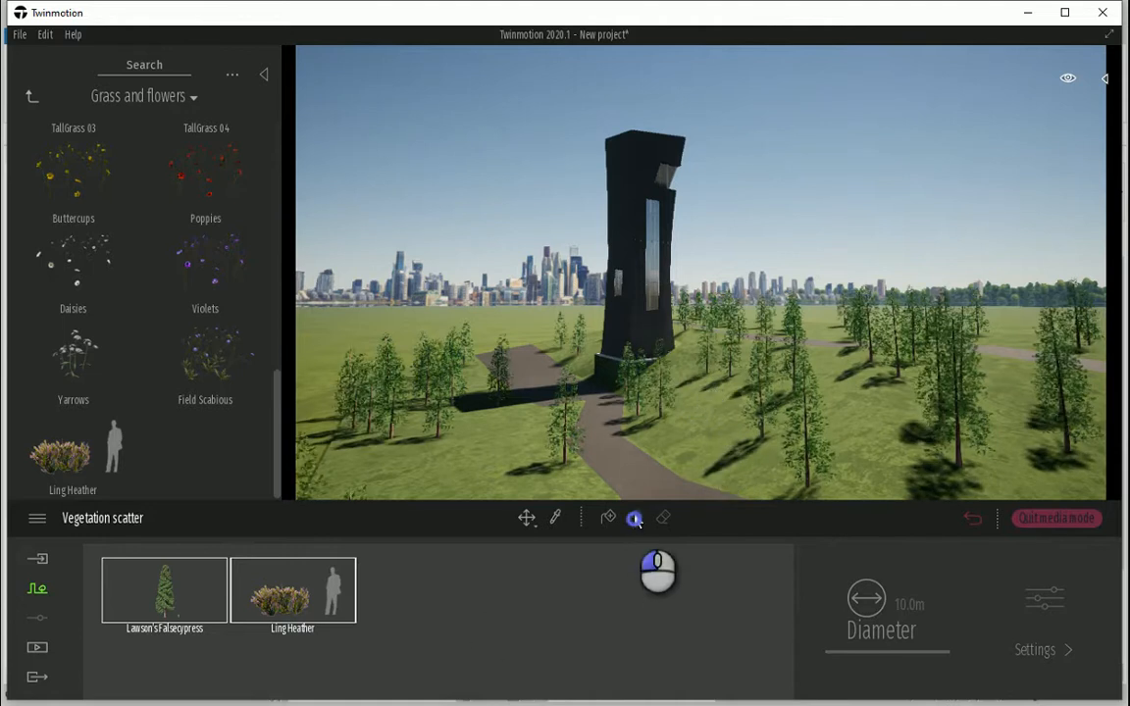
key(Escape)
Start a vegetation paint set and add Rock 3 from the Rocks library to it.
right_drag(519, 320, 524, 331)
right_drag(549, 389, 546, 387)
right_drag(525, 332, 526, 316)
scroll(538, 384, up, 3)
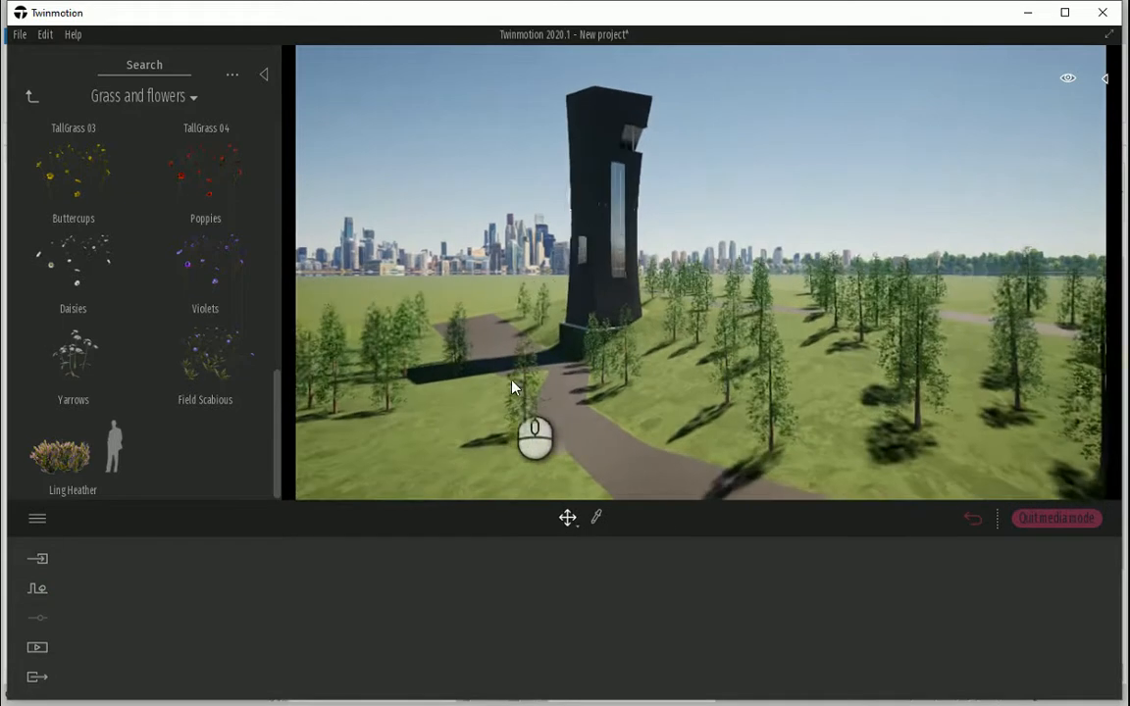
click(35, 97)
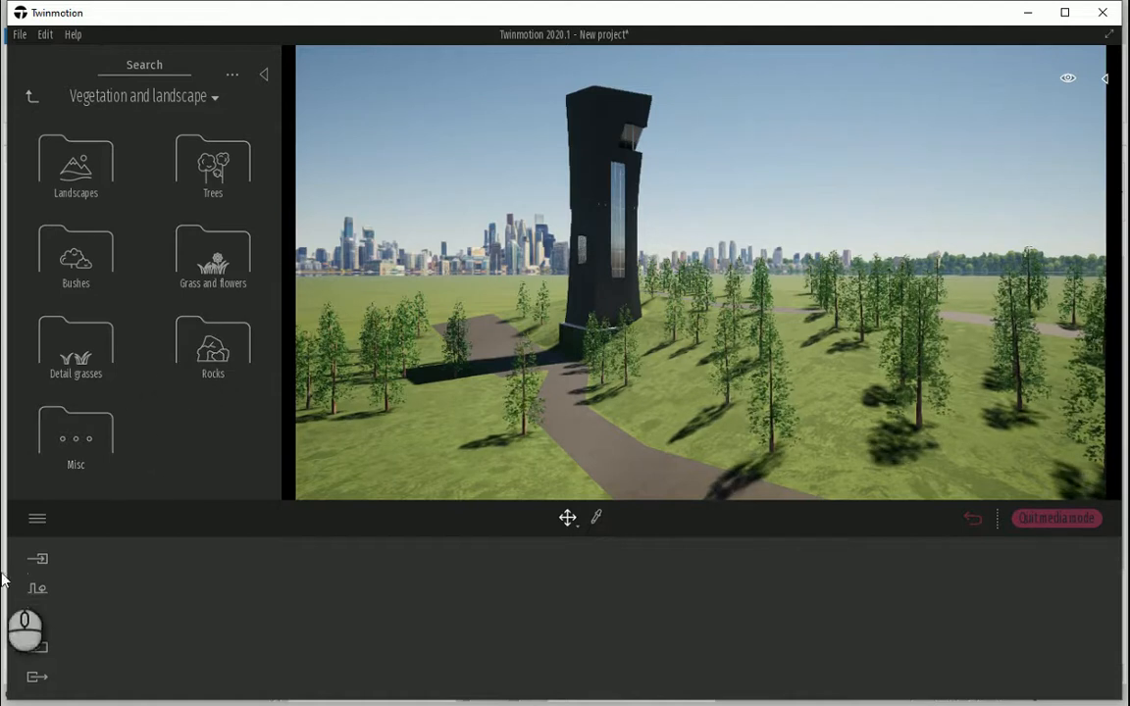
click(35, 591)
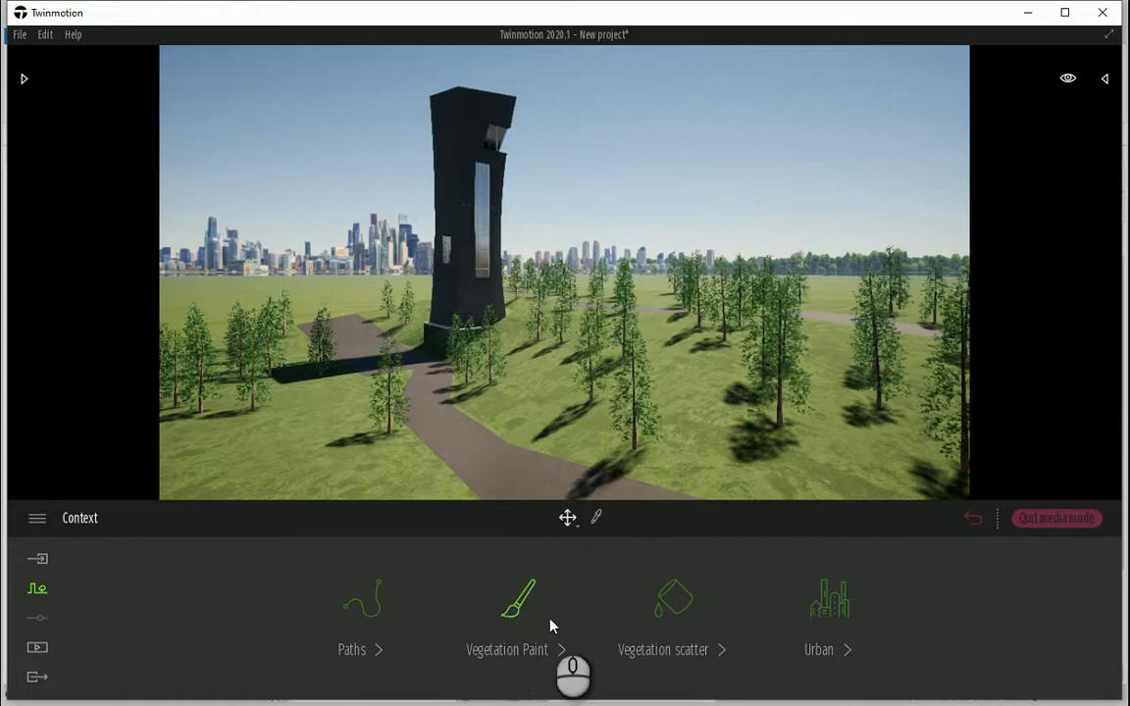
click(514, 612)
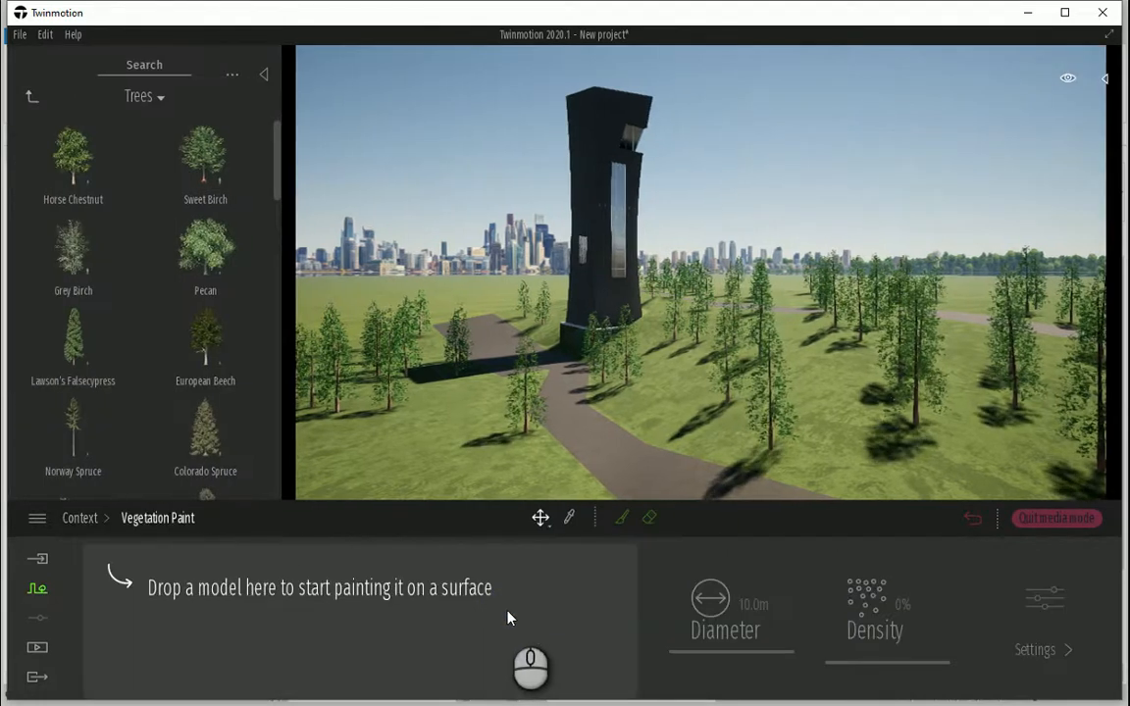
click(33, 96)
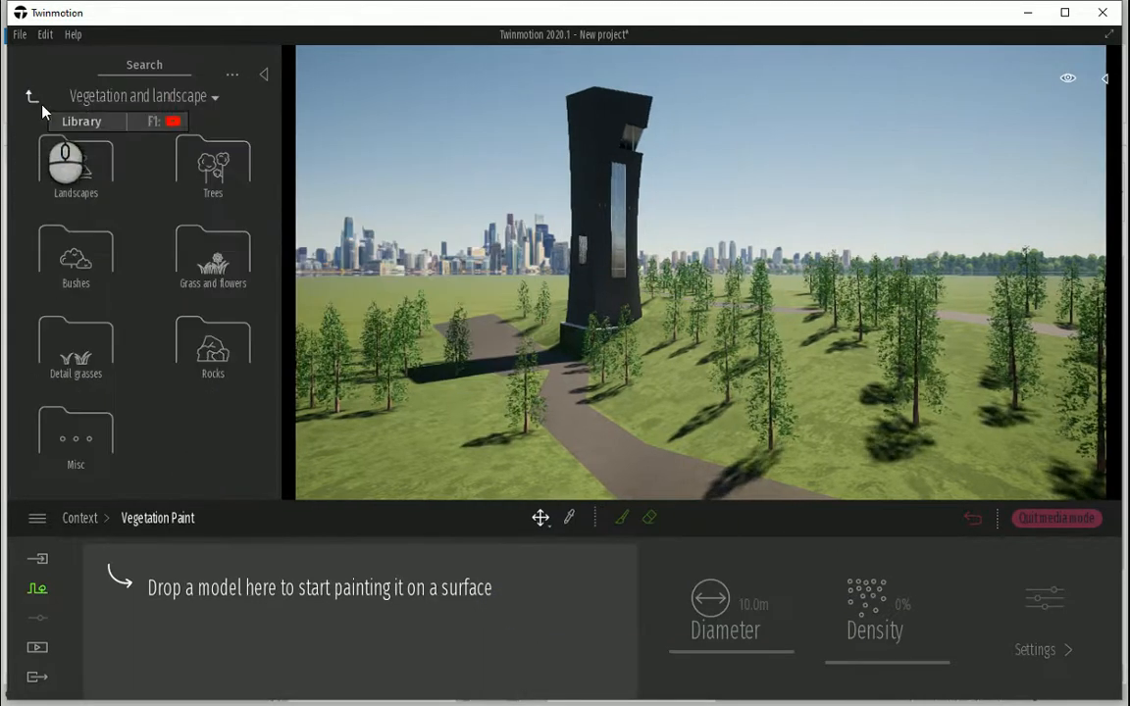
click(235, 353)
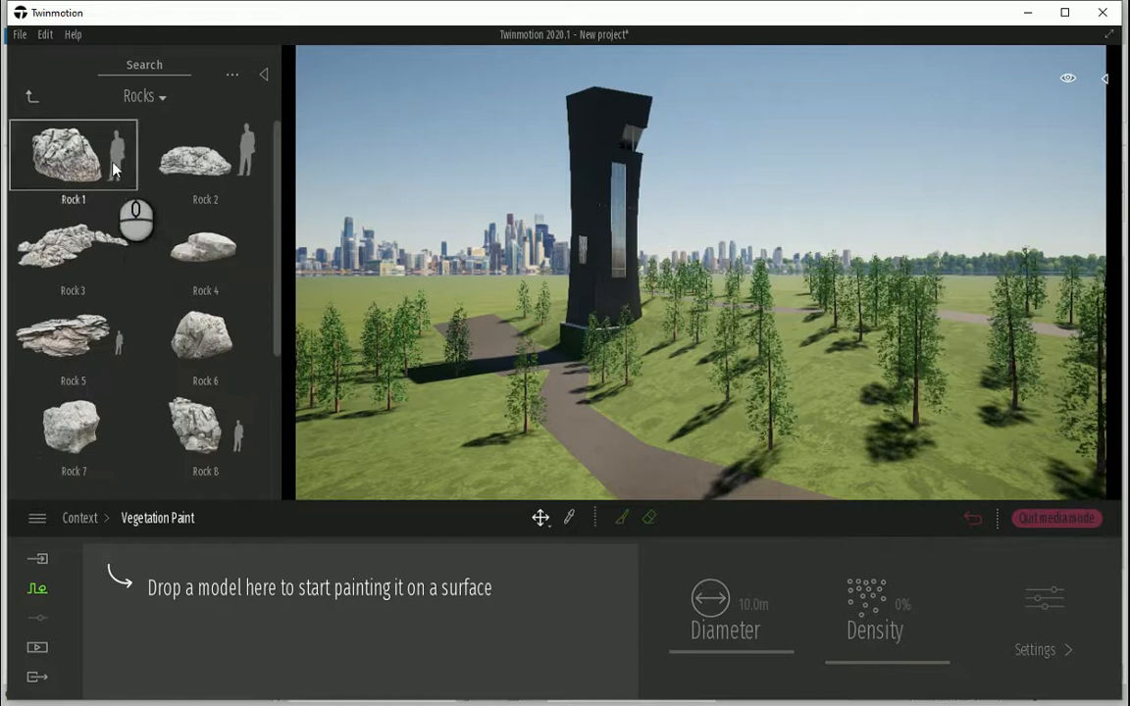
drag(76, 236, 193, 561)
drag(61, 229, 260, 612)
Add Rock 9 from the Rocks library to the vegetation paint set.
scroll(169, 313, down, 2)
scroll(162, 294, down, 1)
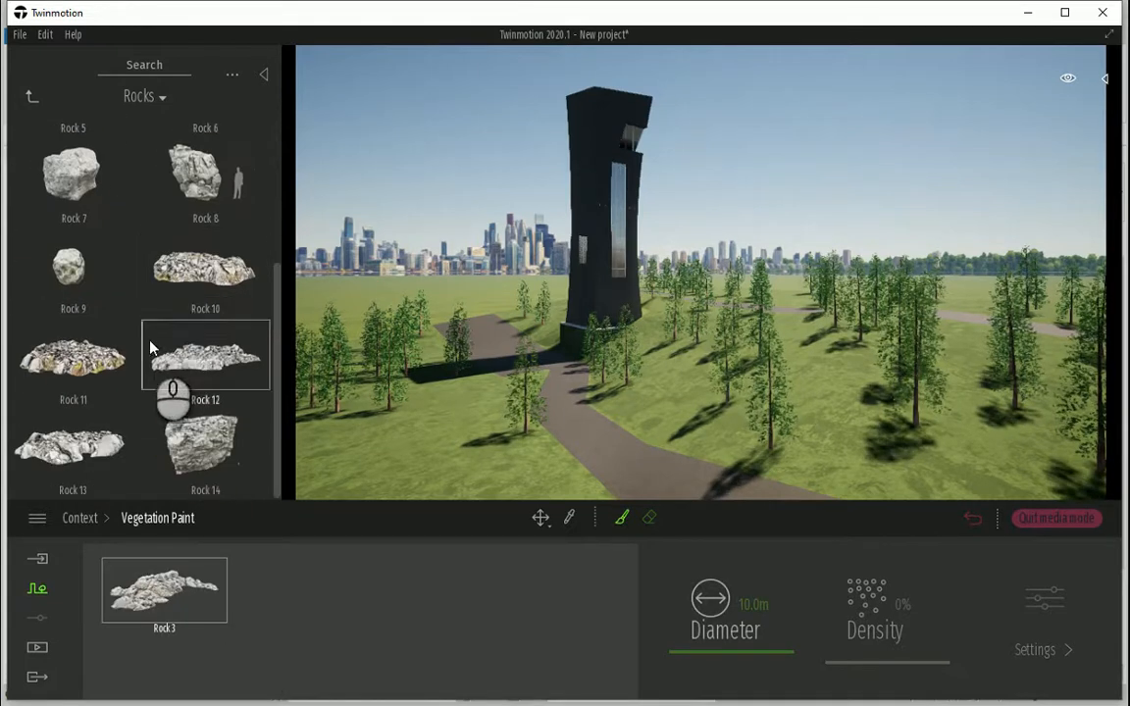
click(68, 265)
drag(69, 270, 300, 594)
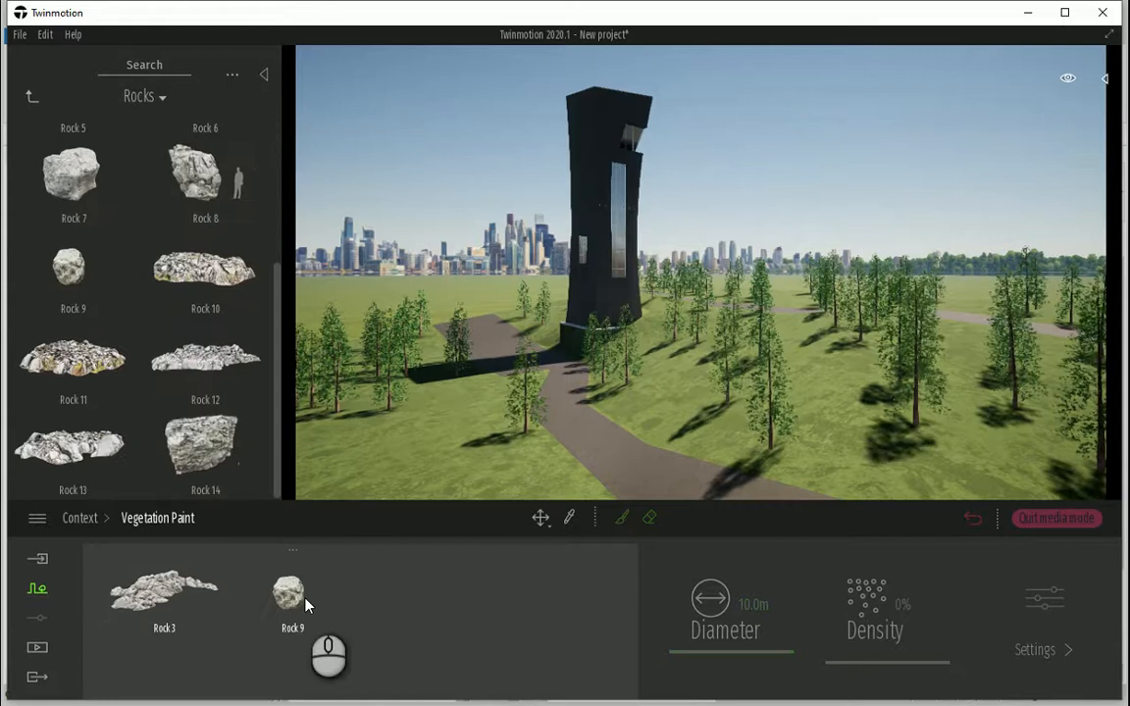
Select Rock 3 and Rock 9 in the paint set and paint a first patch of rocks on the grass beside the path.
click(175, 598)
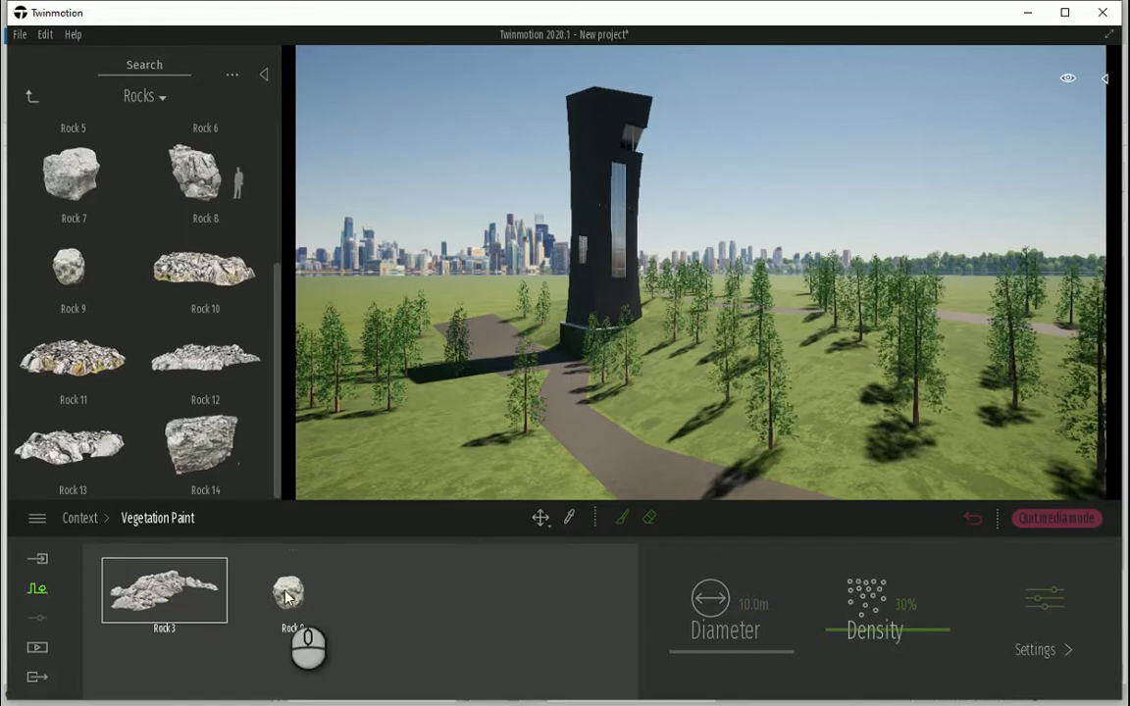
click(622, 519)
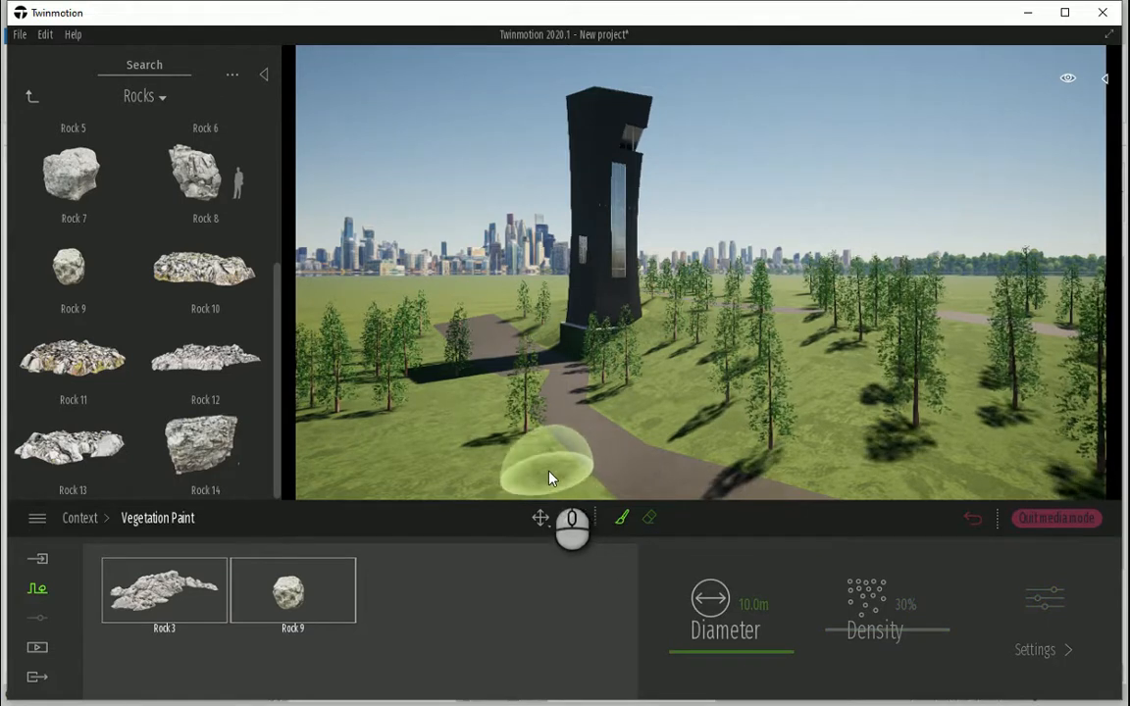
click(548, 464)
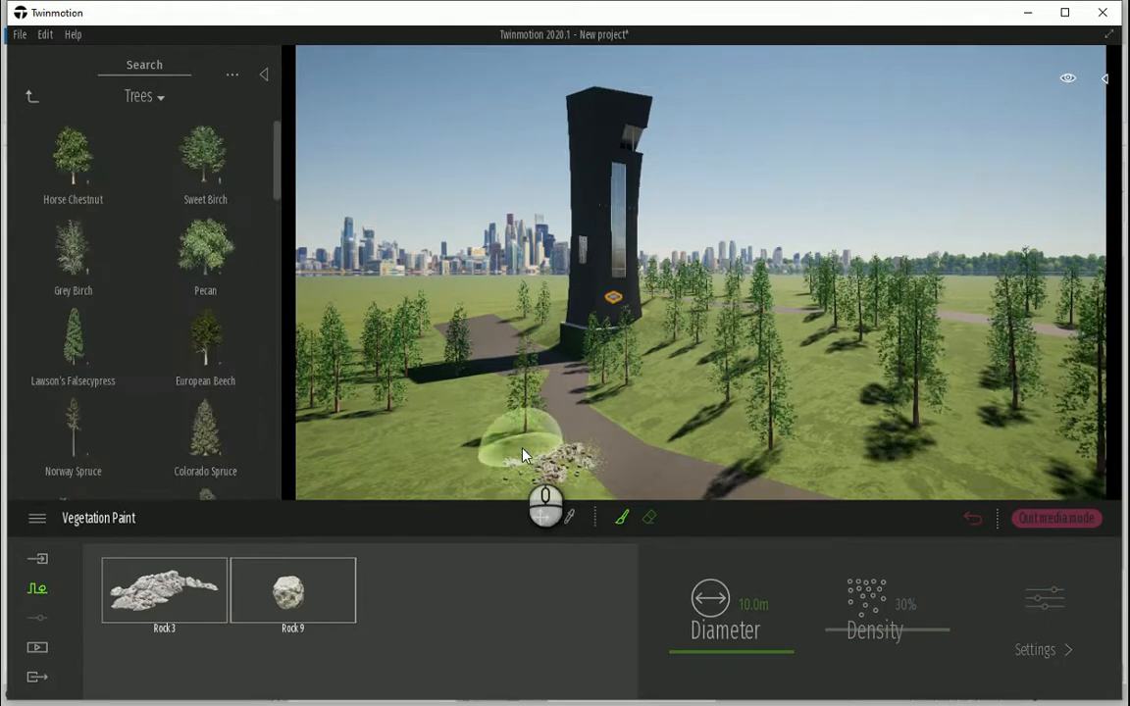
Set the brush diameter to 5.3 m and paint strips of rocks over the grass on both sides of the path.
mouse_move(763, 654)
mouse_down()
mouse_move(755, 647)
mouse_move(751, 660)
mouse_up()
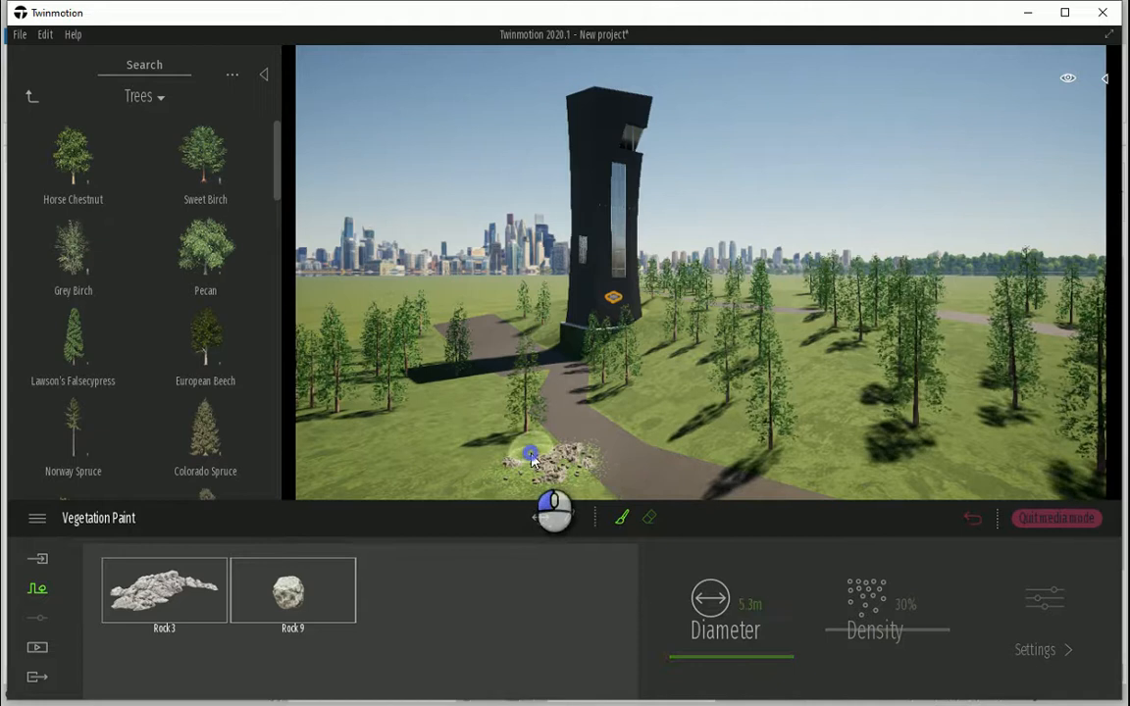
mouse_move(533, 461)
mouse_down()
mouse_move(512, 447)
mouse_move(483, 390)
mouse_move(441, 360)
mouse_up()
mouse_move(613, 391)
mouse_down()
mouse_move(652, 435)
mouse_move(720, 439)
mouse_up()
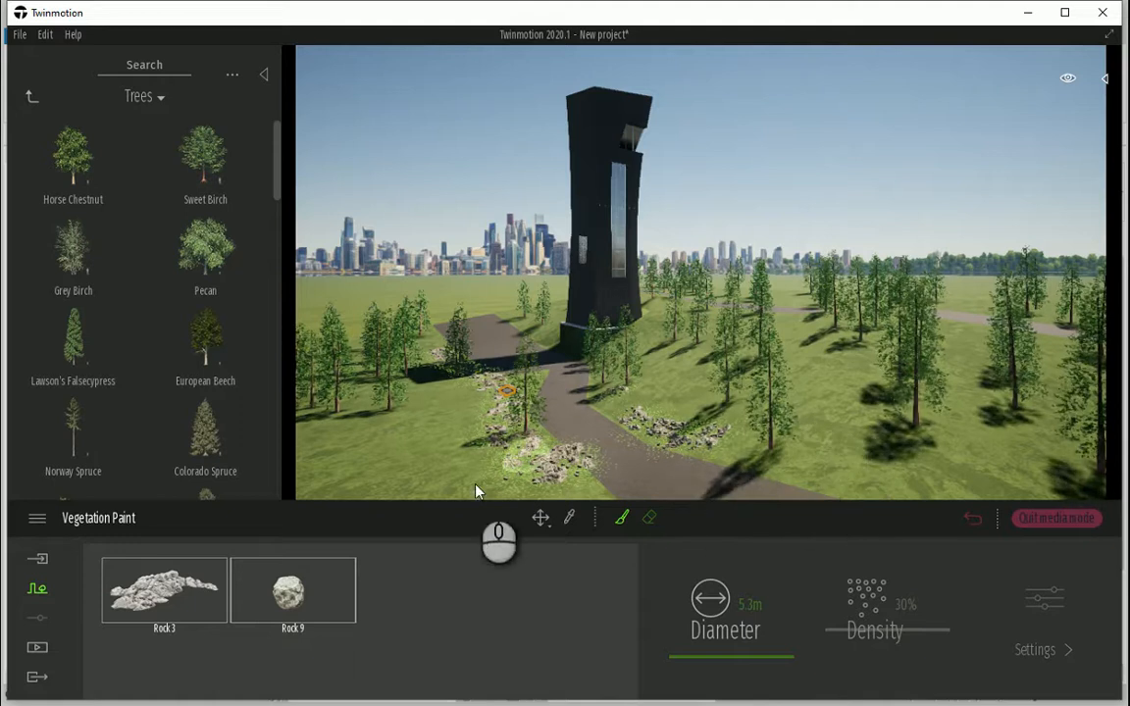
Add Field Scabious, Poppies and Buttercups from the Grass and flowers library to the vegetation paint set.
click(33, 99)
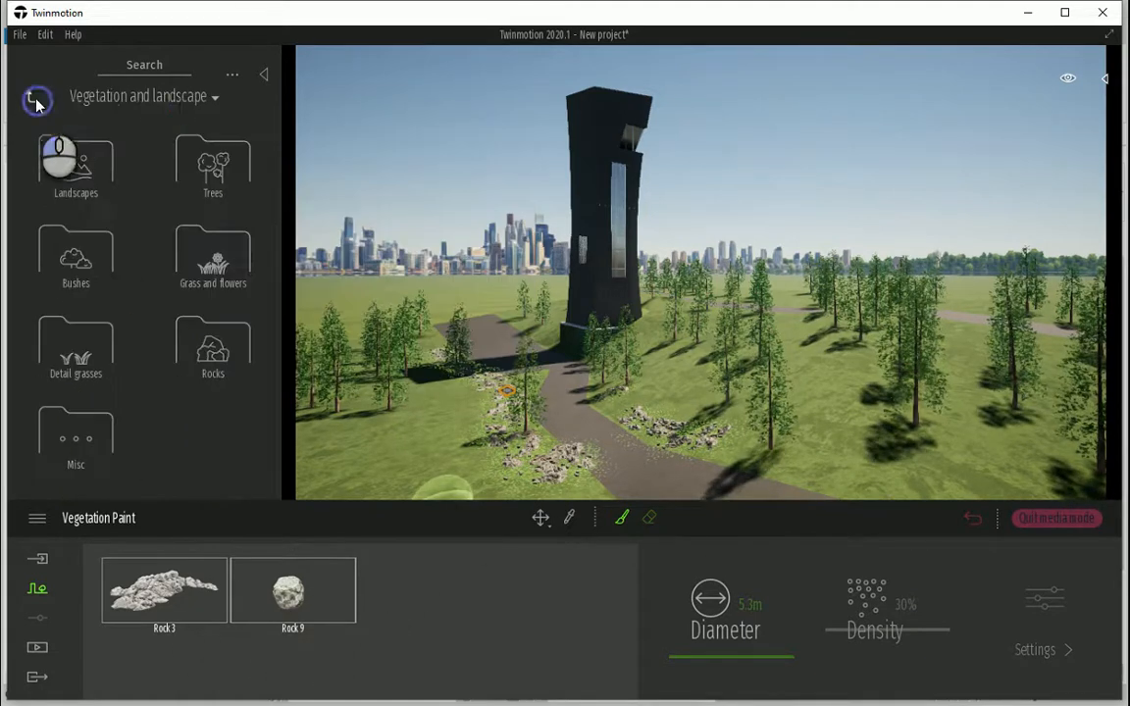
click(218, 260)
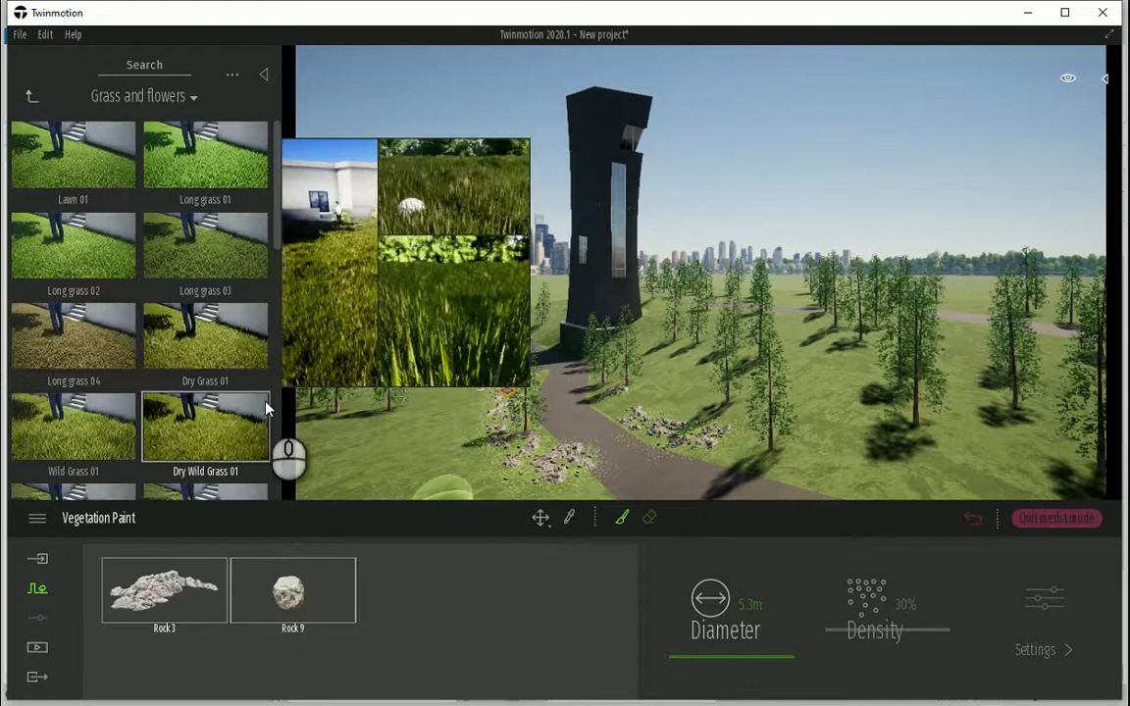
scroll(266, 408, down, 10)
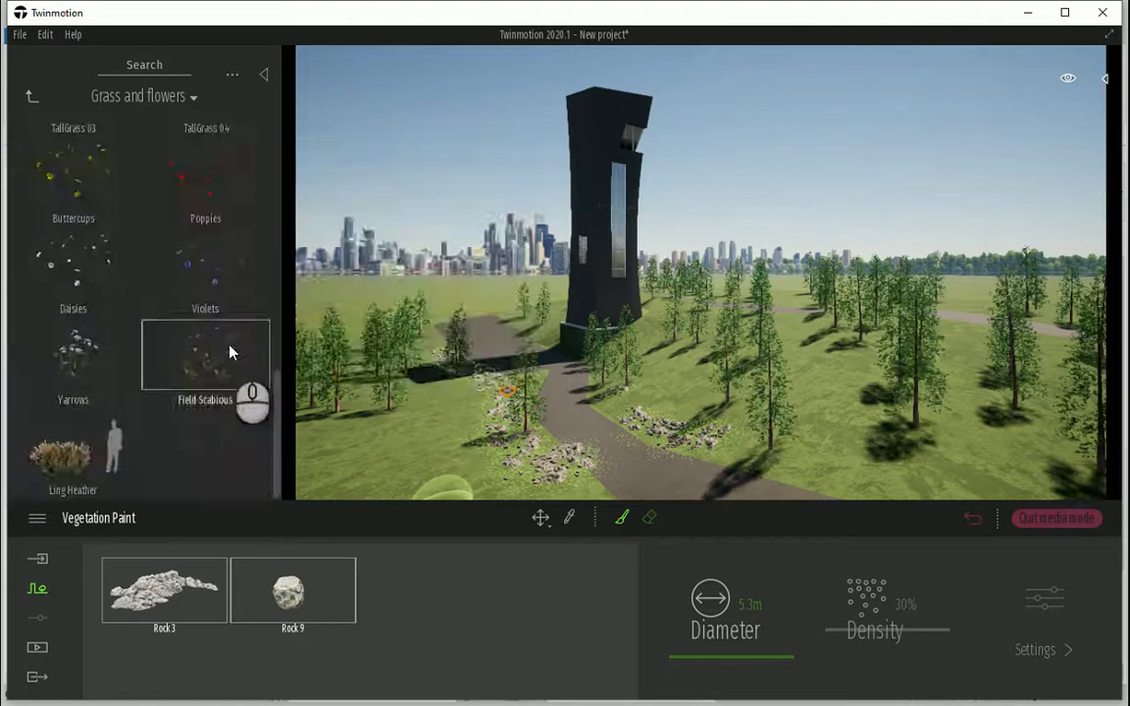
mouse_move(230, 353)
mouse_down()
mouse_move(433, 549)
mouse_move(449, 592)
mouse_up()
drag(190, 186, 449, 571)
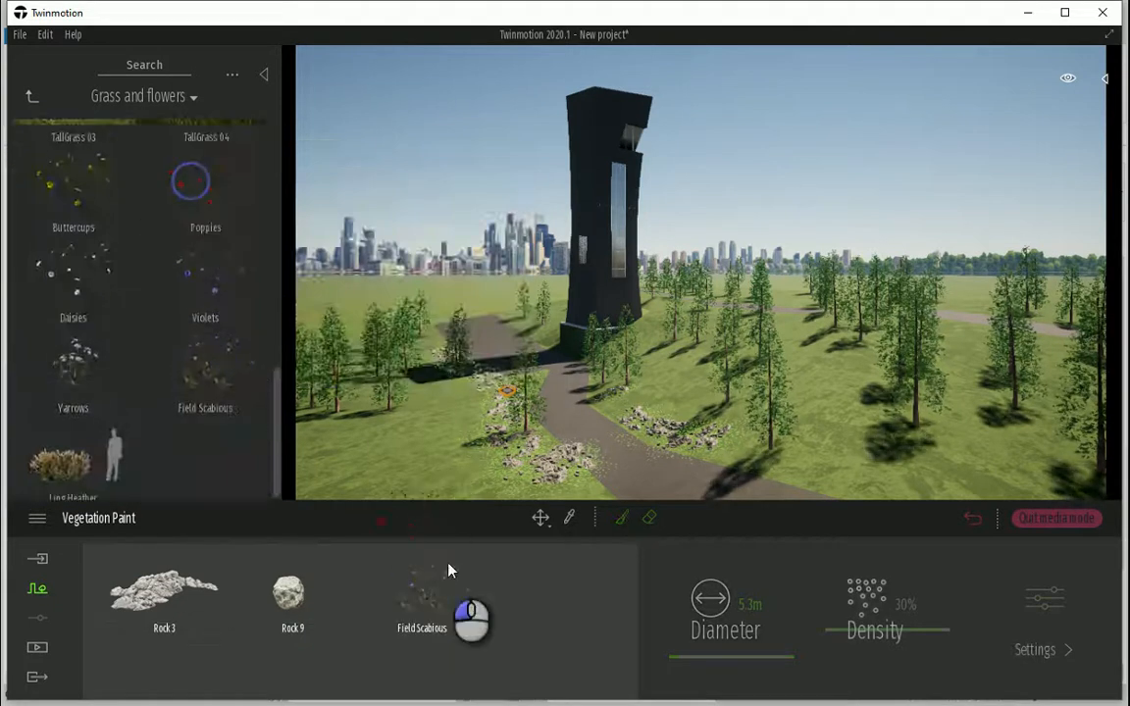
drag(74, 181, 508, 672)
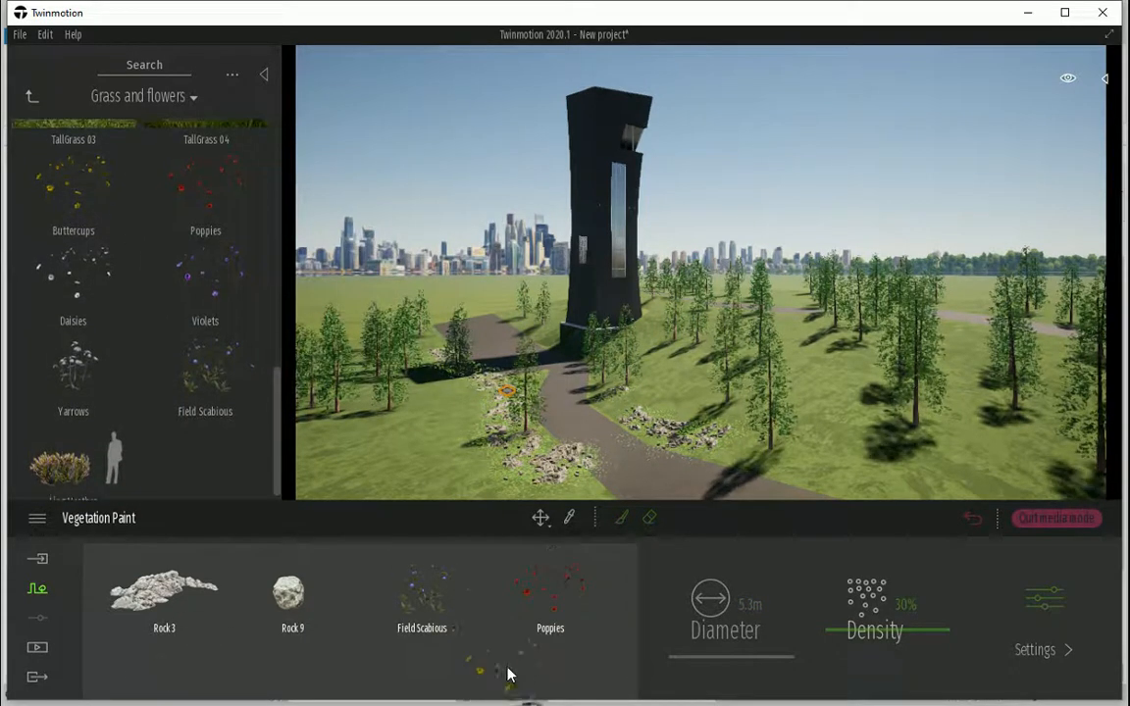